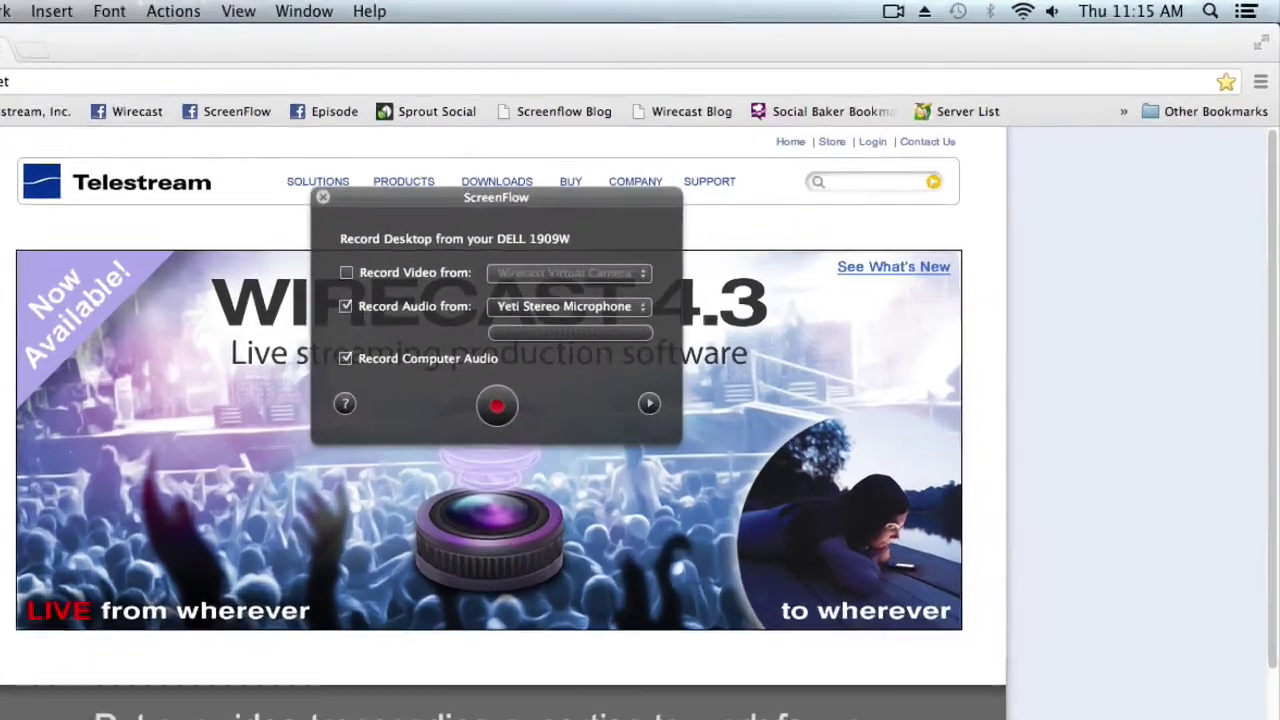
Start a ScreenFlow desktop recording with microphone and computer audio while Chrome shows Telestream.
{"action": "left_click", "coordinate": [893, 11]}
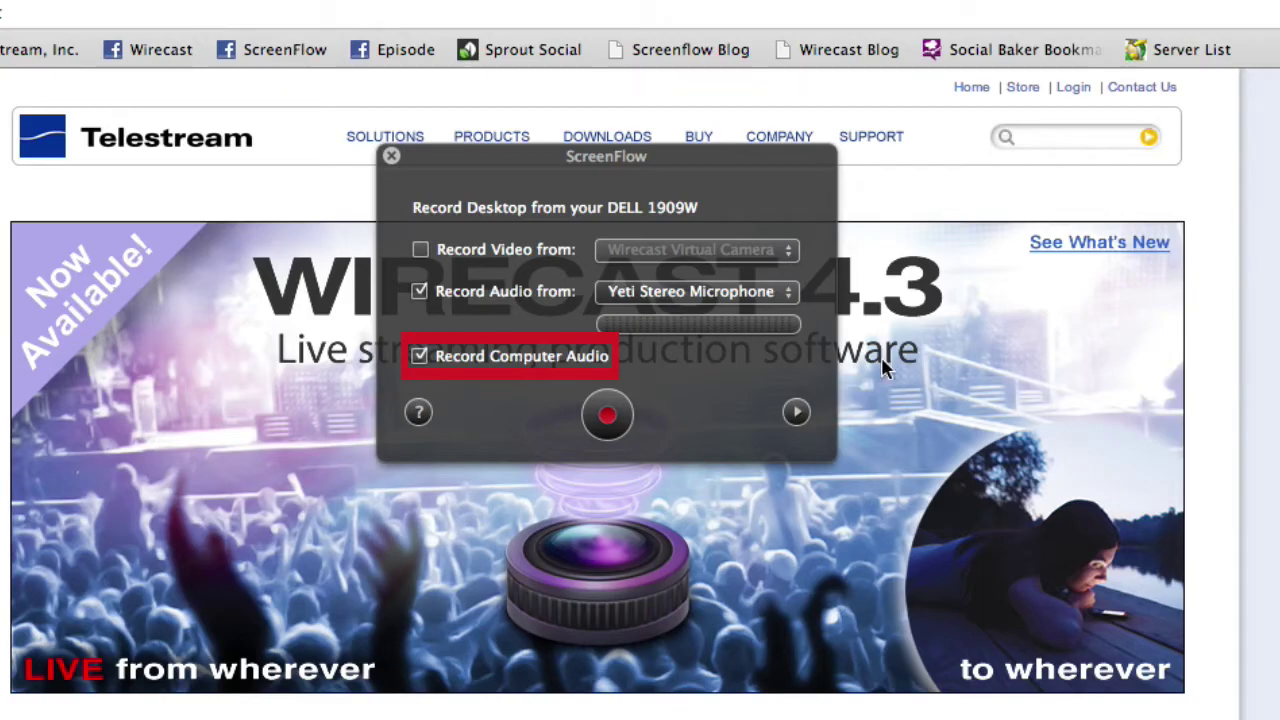
{"action": "left_click", "coordinate": [607, 414]}
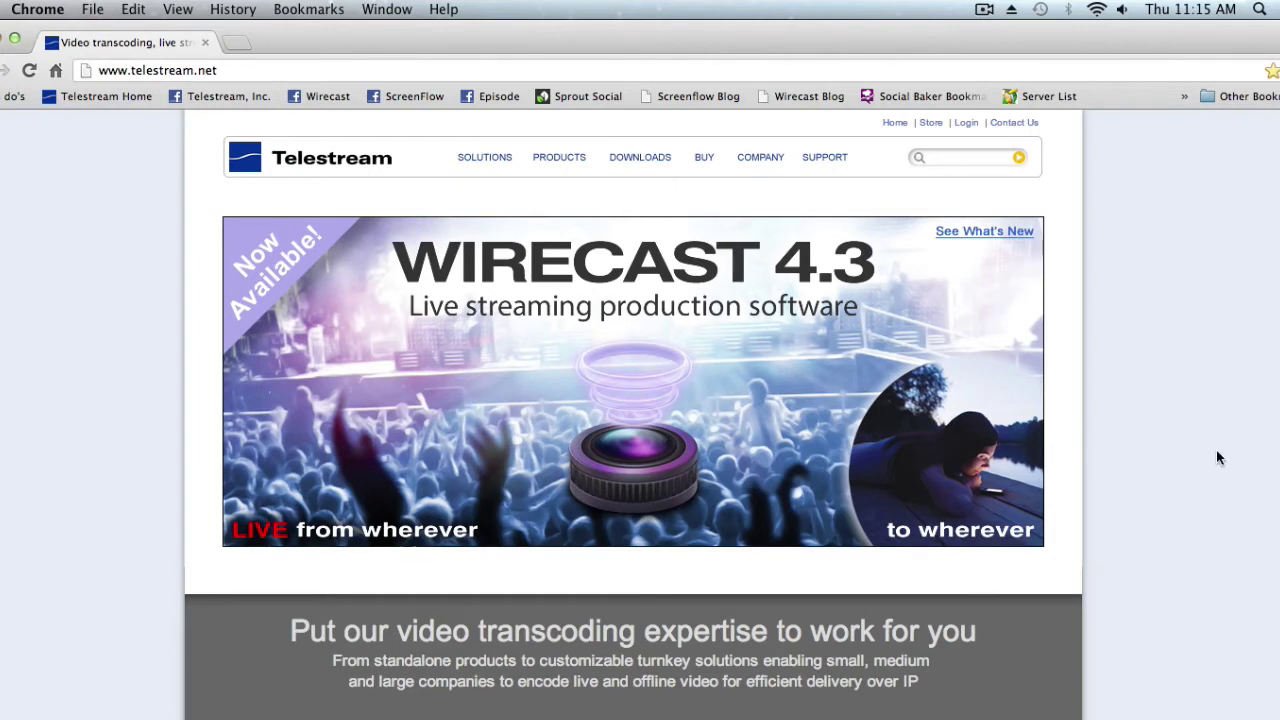
Stop the recording and bring up the new document with the Screen Recording and Yeti microphone clips.
{"action": "left_click", "coordinate": [990, 11]}
{"action": "left_click", "coordinate": [1012, 55]}
{"action": "key", "text": "super+shift+2"}
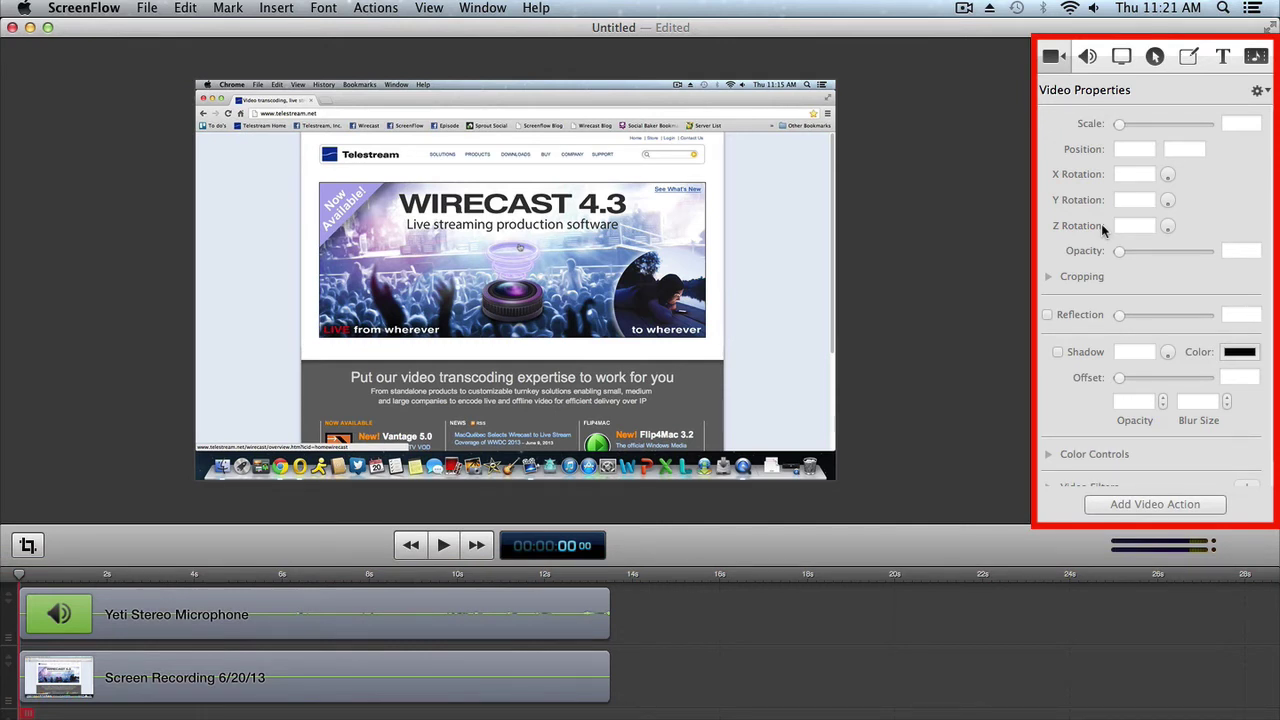
Browse the audio, screen recording, callout, annotation and text inspectors, ending on the media library.
{"action": "left_click", "coordinate": [1087, 60]}
{"action": "left_click", "coordinate": [1121, 60]}
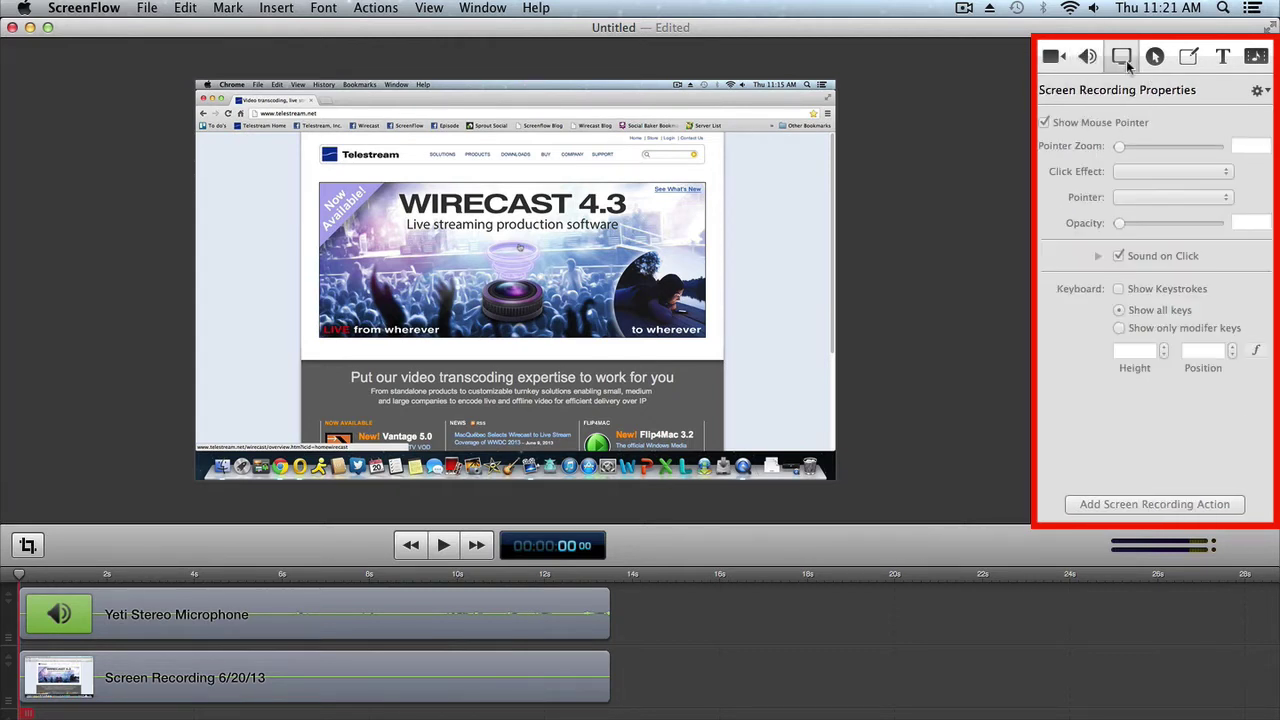
{"action": "left_click", "coordinate": [1153, 58]}
{"action": "left_click", "coordinate": [1188, 58]}
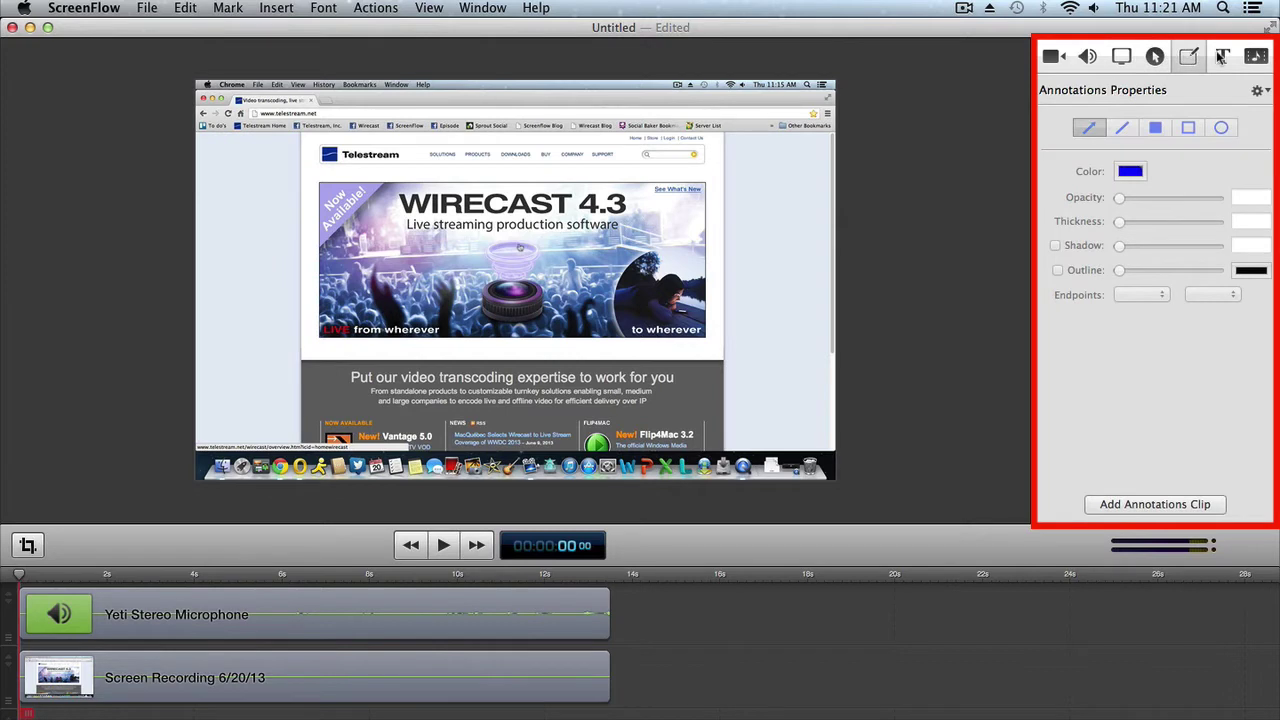
{"action": "left_click", "coordinate": [1220, 57]}
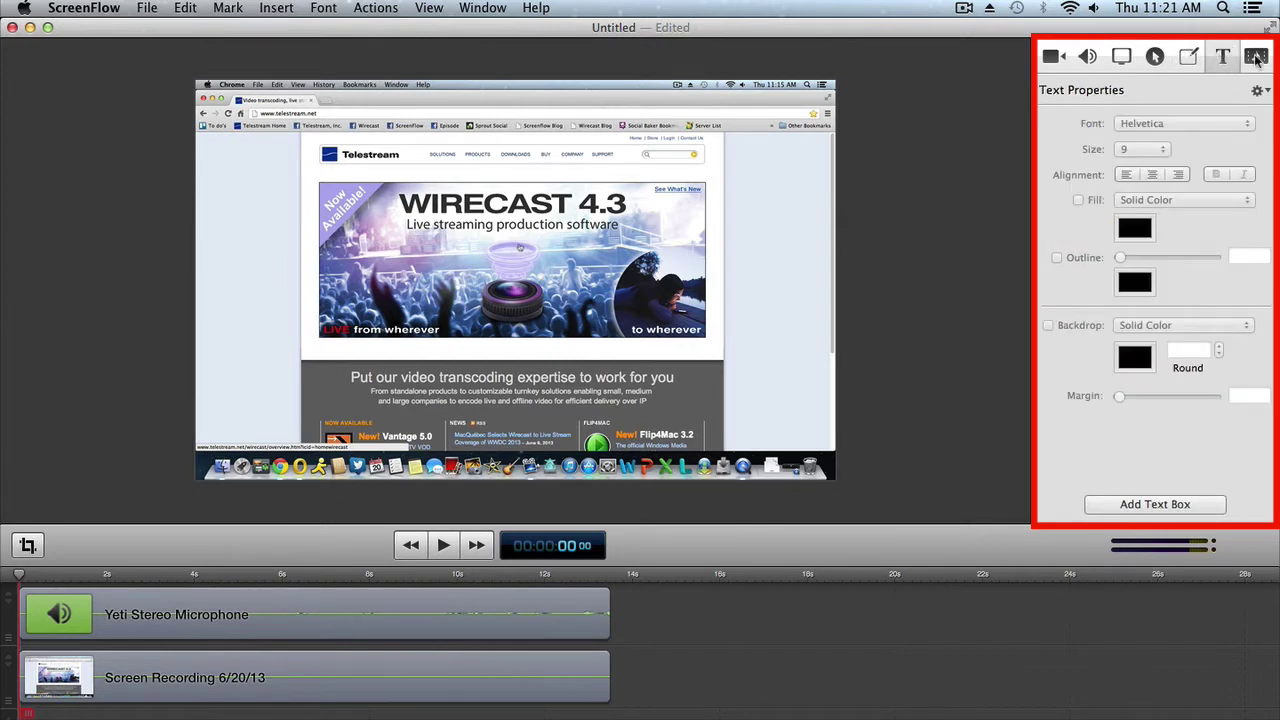
{"action": "left_click", "coordinate": [1256, 58]}
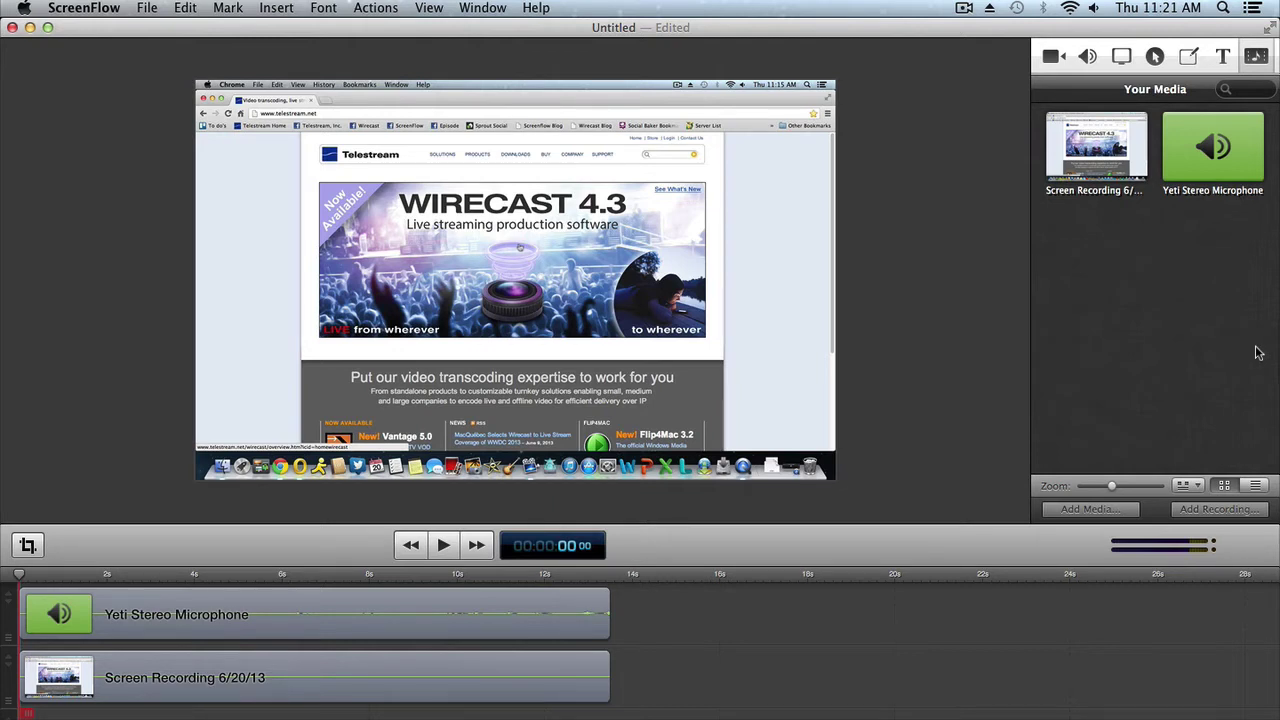
Zoom the timeline and split both clips at about 7.4 seconds.
{"action": "left_click_drag", "start_coordinate": [528, 574], "coordinate": [337, 592]}
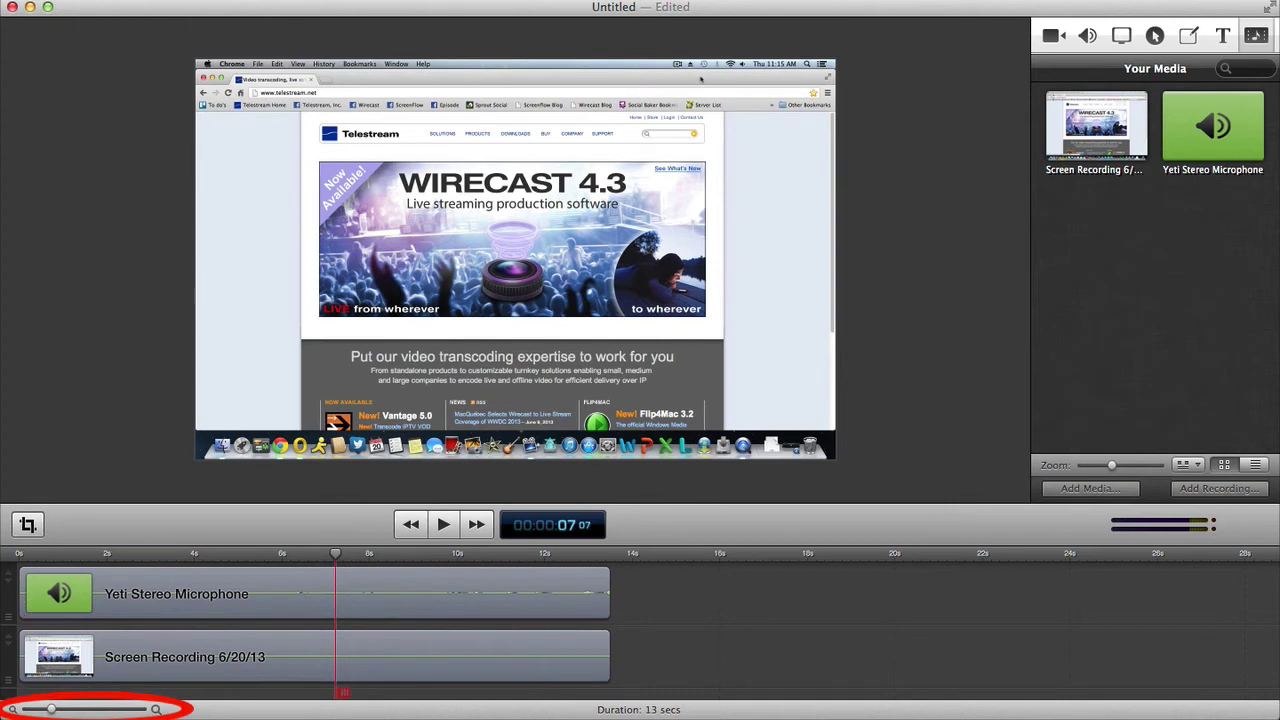
{"action": "left_click_drag", "start_coordinate": [51, 709], "coordinate": [103, 709]}
{"action": "left_click_drag", "start_coordinate": [636, 554], "coordinate": [672, 558]}
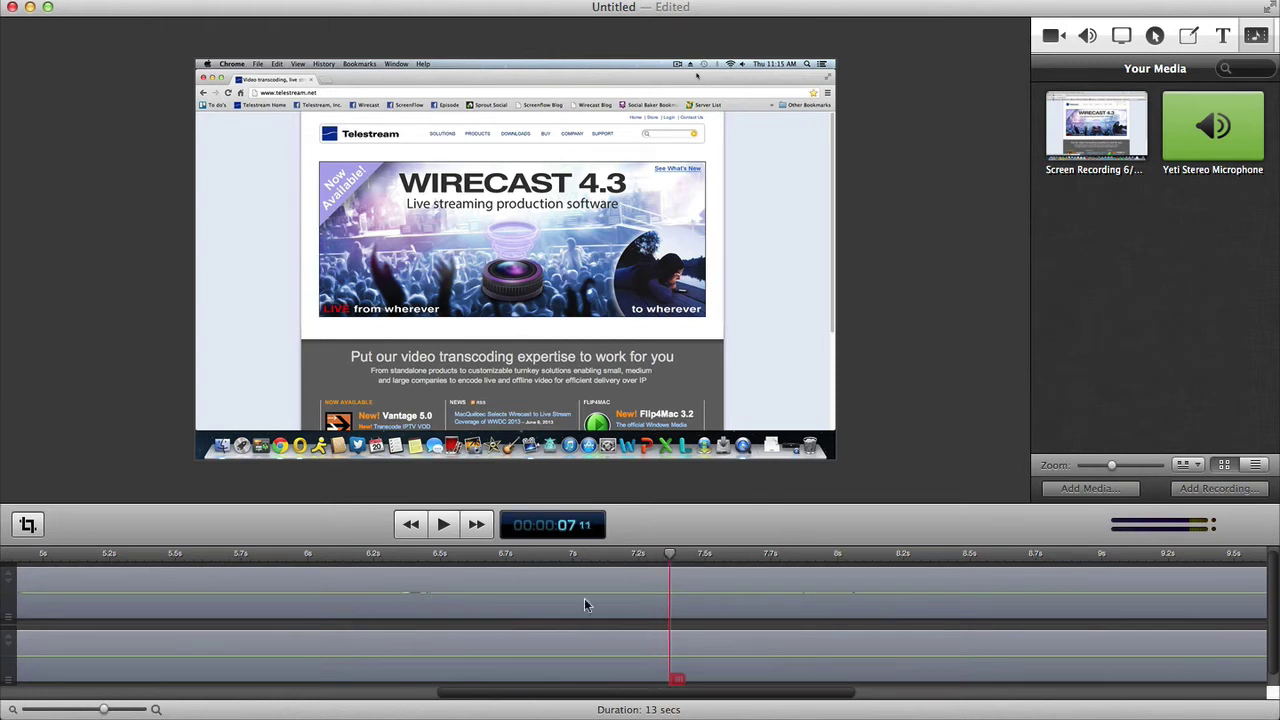
{"action": "left_click_drag", "start_coordinate": [567, 698], "coordinate": [580, 700]}
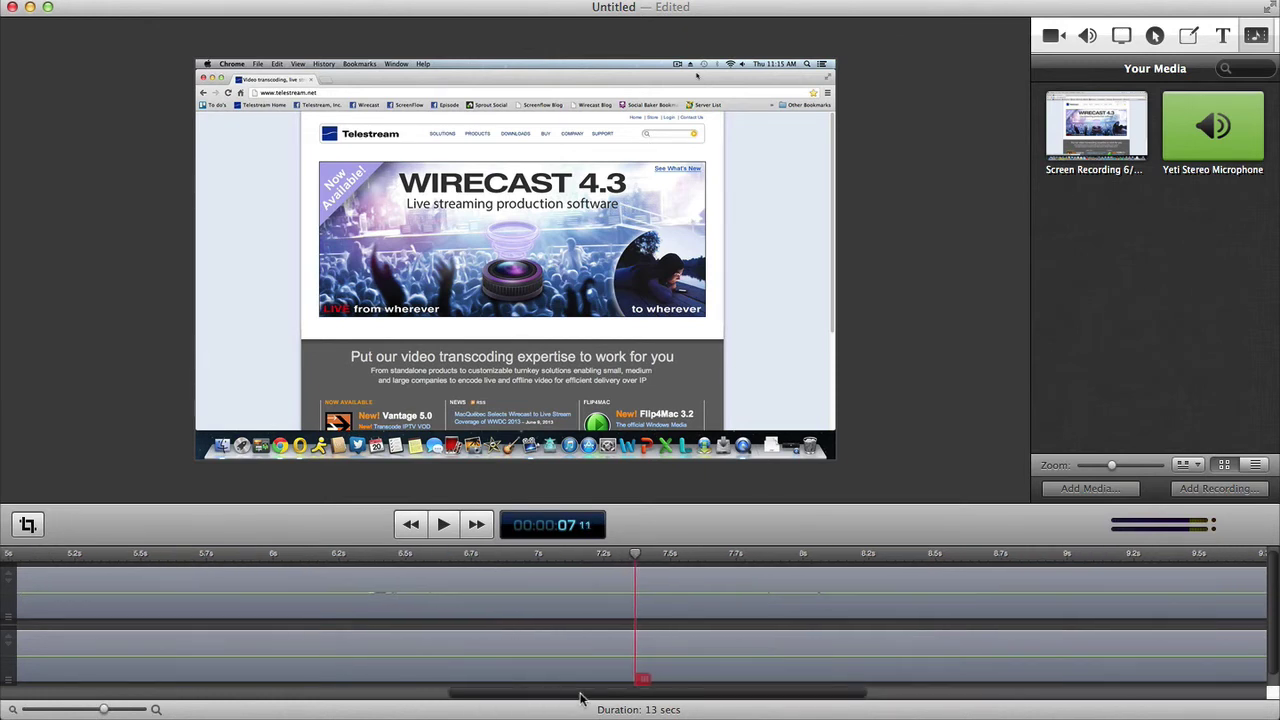
{"action": "left_click", "coordinate": [251, 1]}
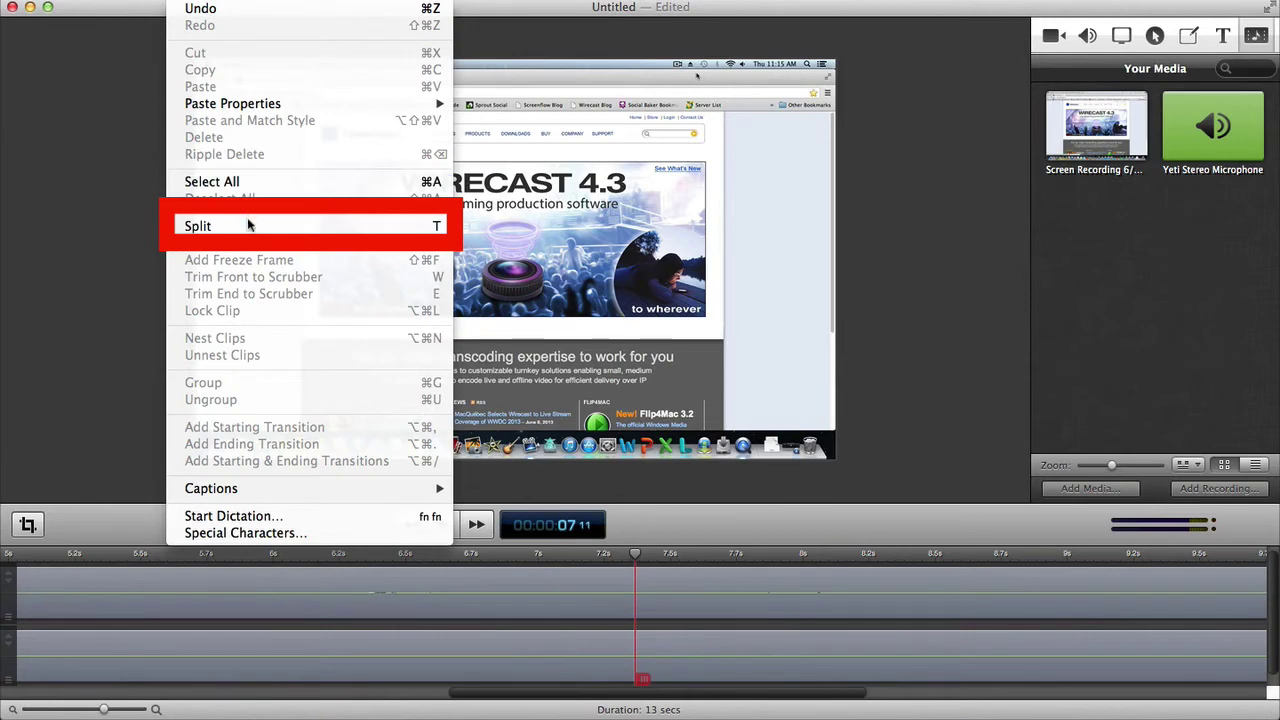
{"action": "left_click", "coordinate": [795, 495]}
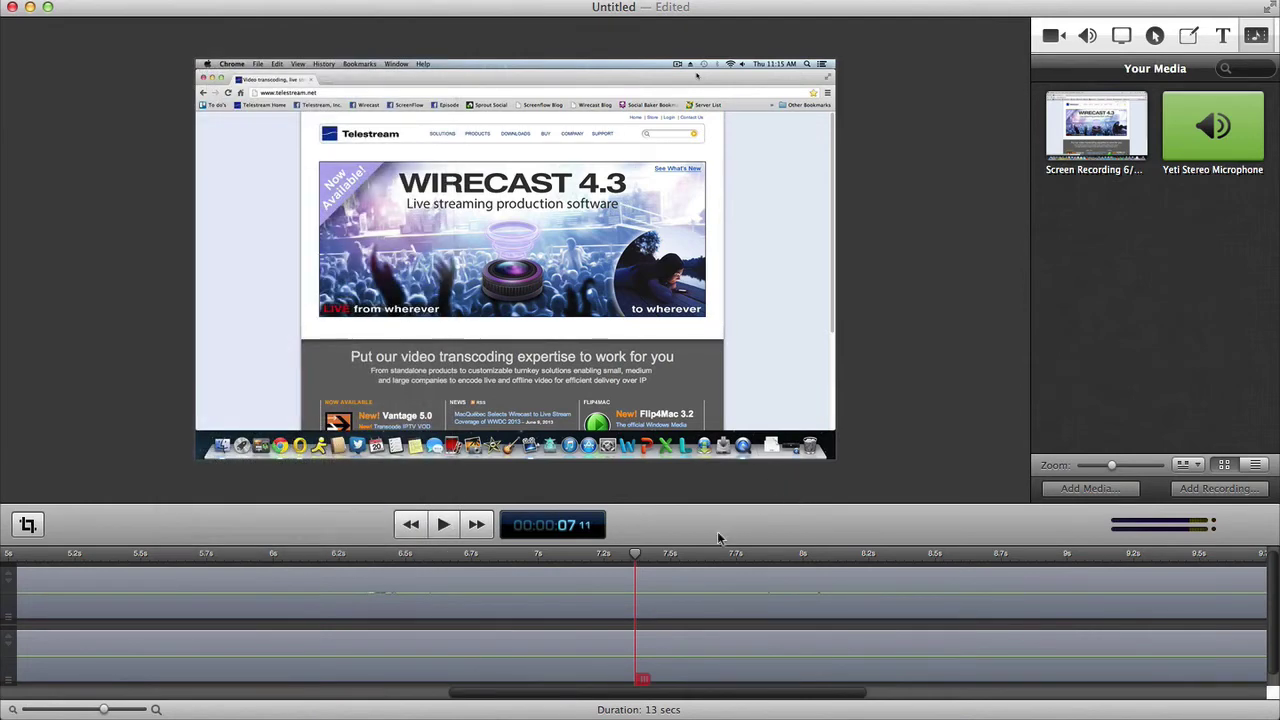
{"action": "key", "text": "t"}
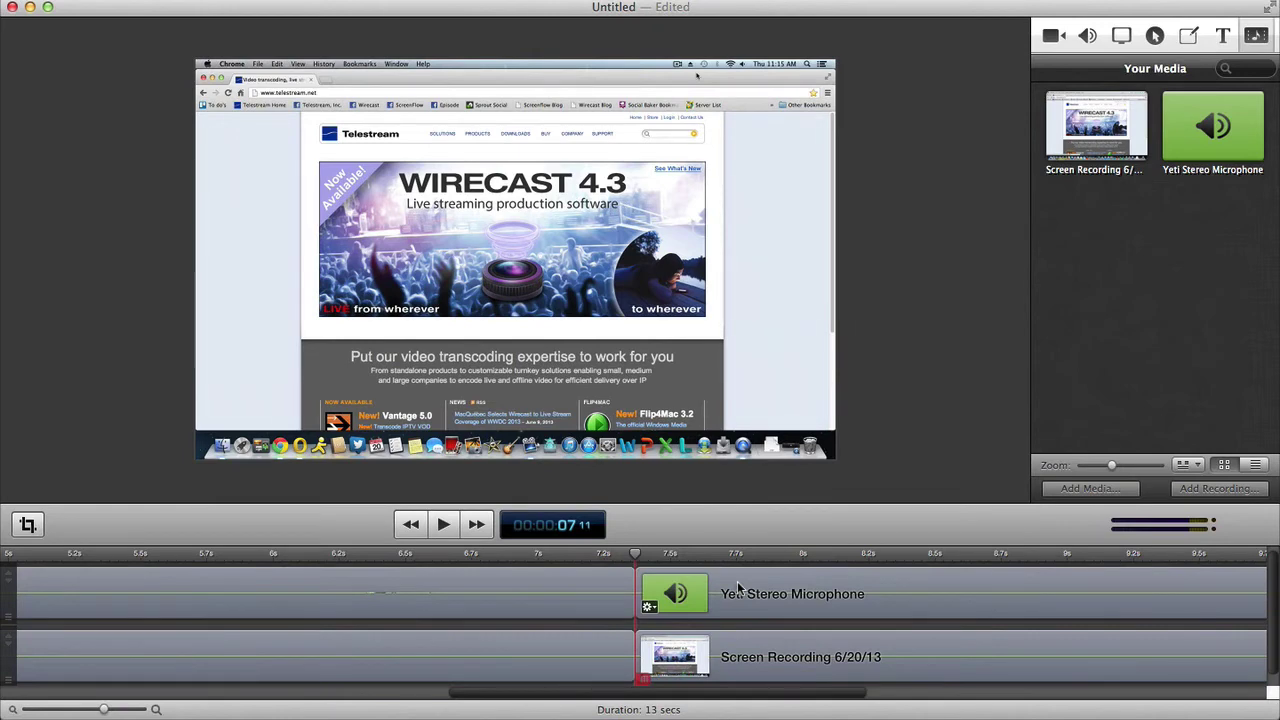
Delete the trailing parts of the screen recording and microphone audio after the split.
{"action": "left_click", "coordinate": [750, 652]}
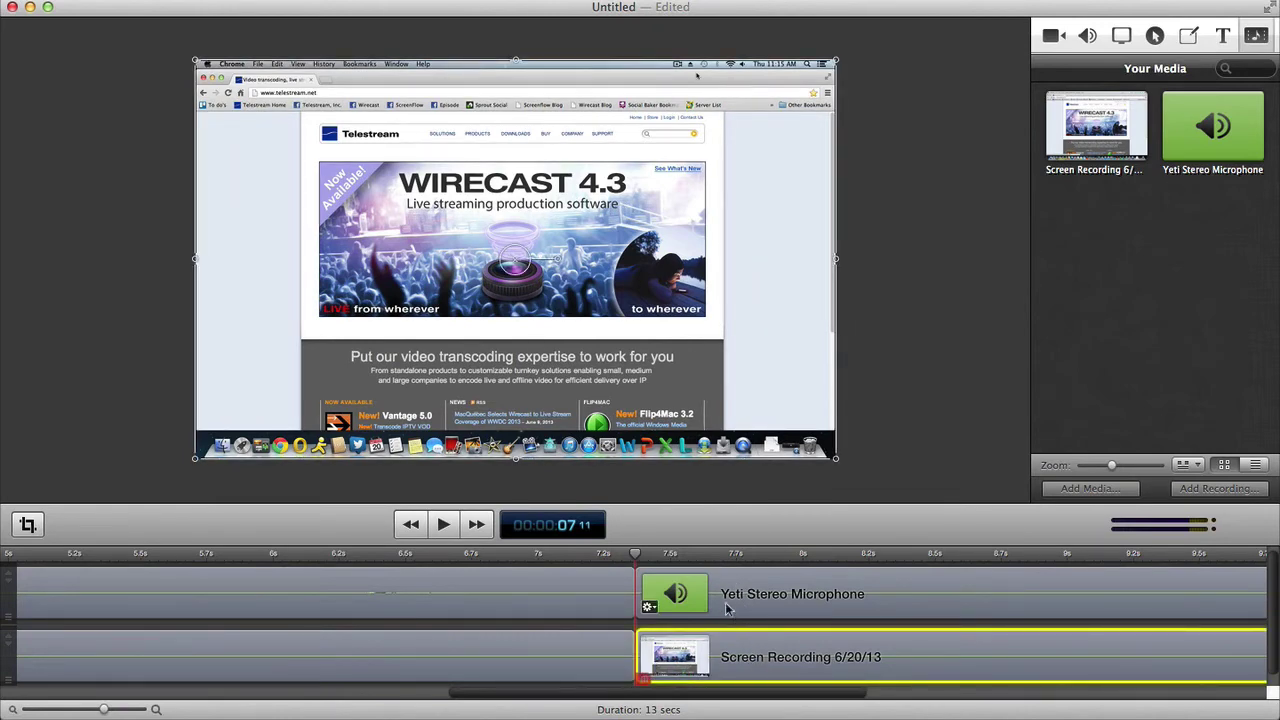
{"action": "key", "text": "Delete"}
{"action": "left_click", "coordinate": [741, 588]}
{"action": "key", "text": "Delete"}
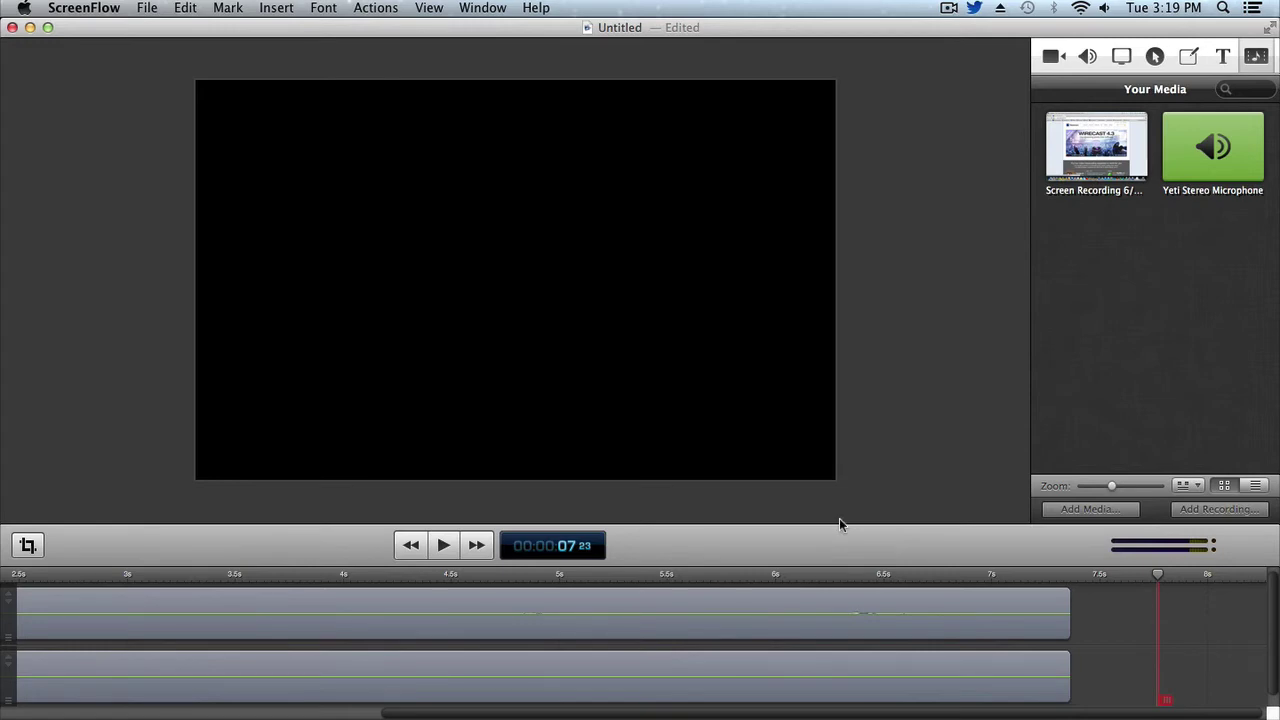
Import ScreenFlow-icon-transparency.png from the Desktop and place it on the timeline at 7.2 seconds.
{"action": "key", "text": "F11"}
{"action": "left_click_drag", "start_coordinate": [1230, 145], "coordinate": [1079, 623]}
{"action": "key", "text": "F11"}
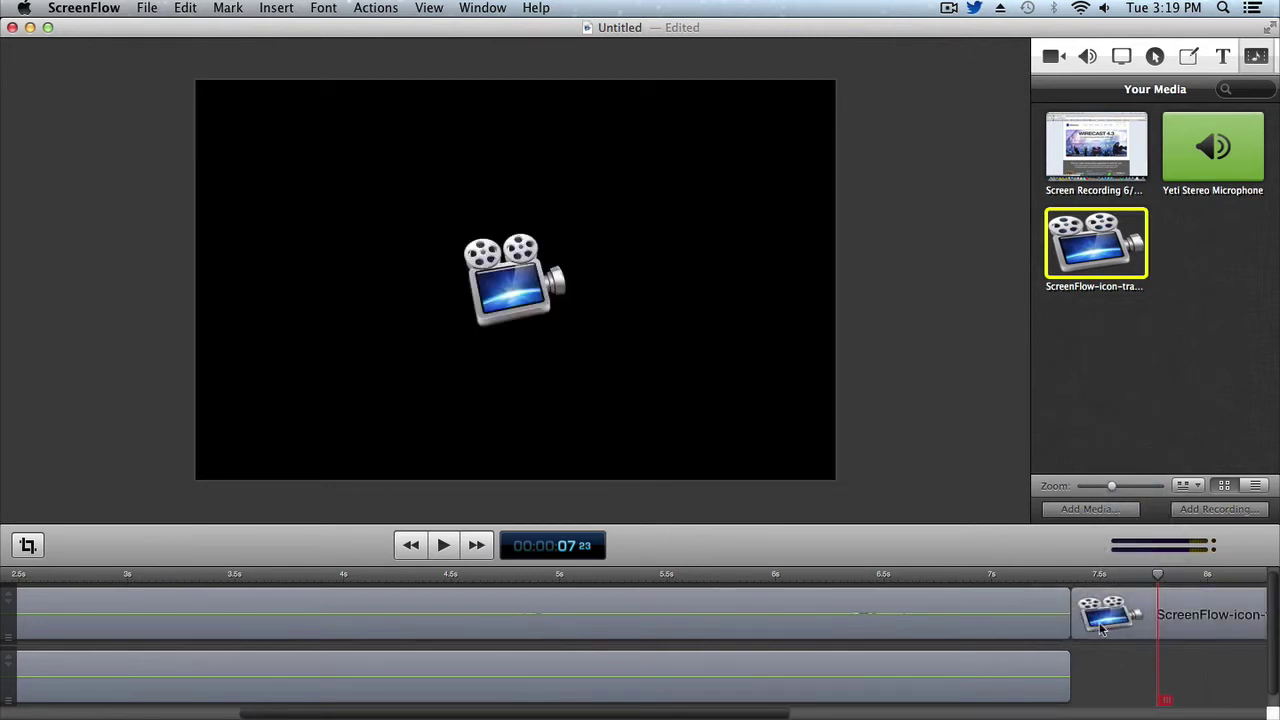
{"action": "left_click_drag", "start_coordinate": [1218, 601], "coordinate": [1096, 617]}
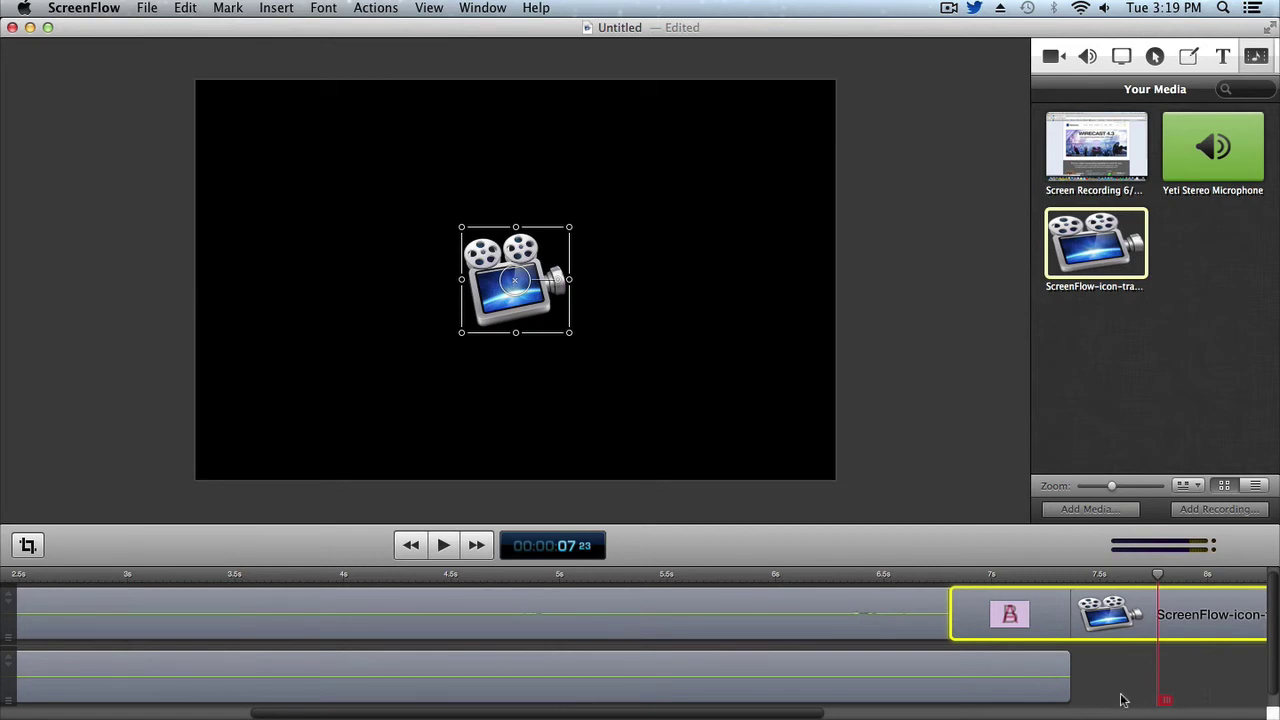
Apply a Cross Dissolve transition to the start of the icon clip.
{"action": "double_click", "coordinate": [1015, 620]}
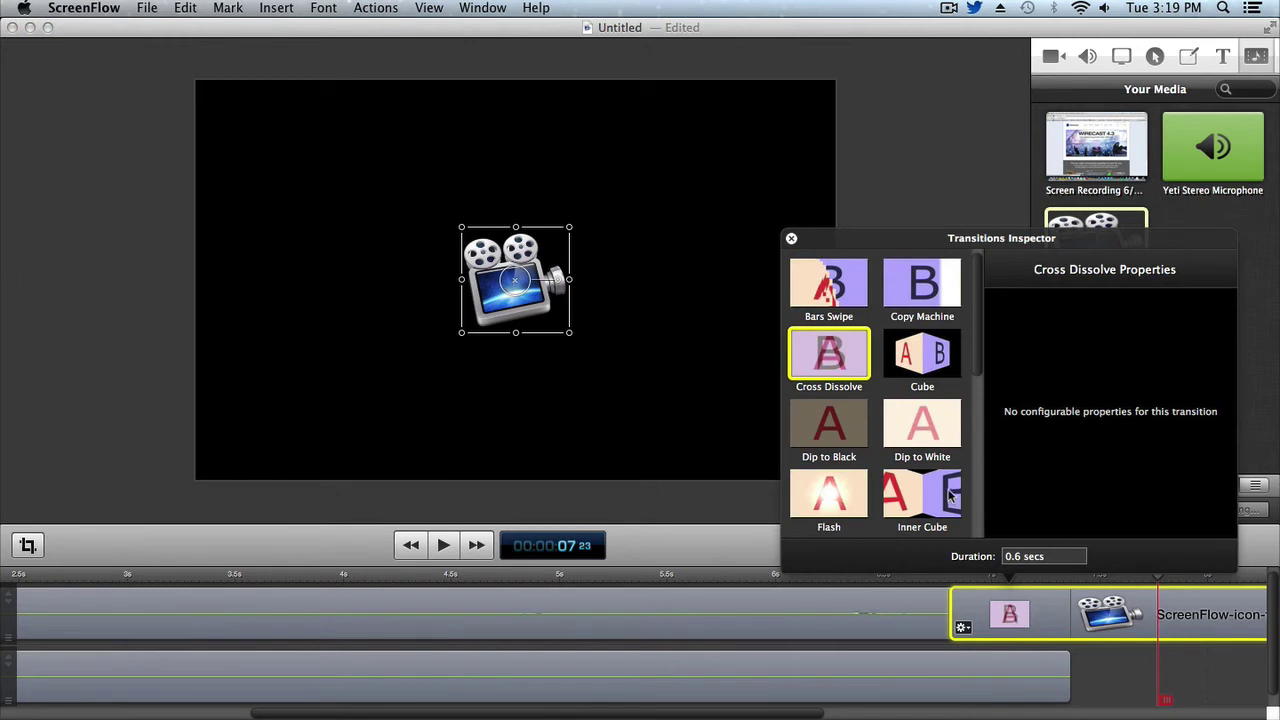
{"action": "left_click", "coordinate": [932, 430]}
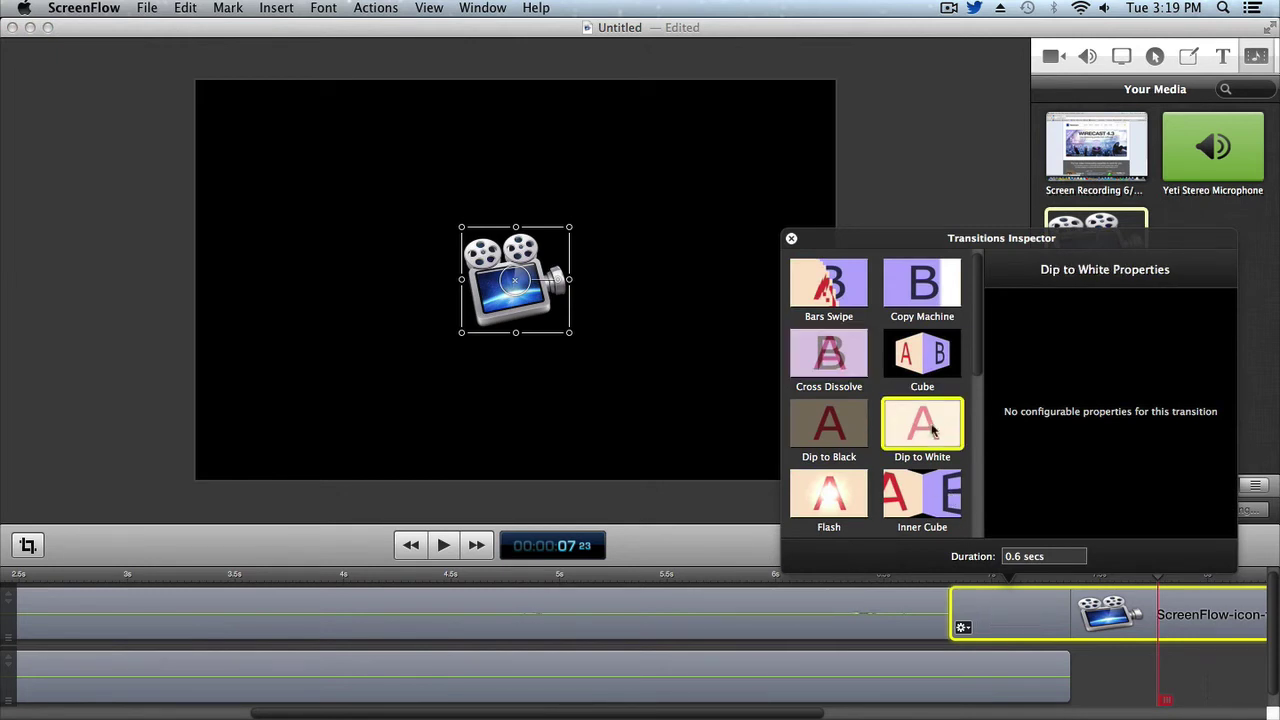
{"action": "left_click", "coordinate": [937, 500]}
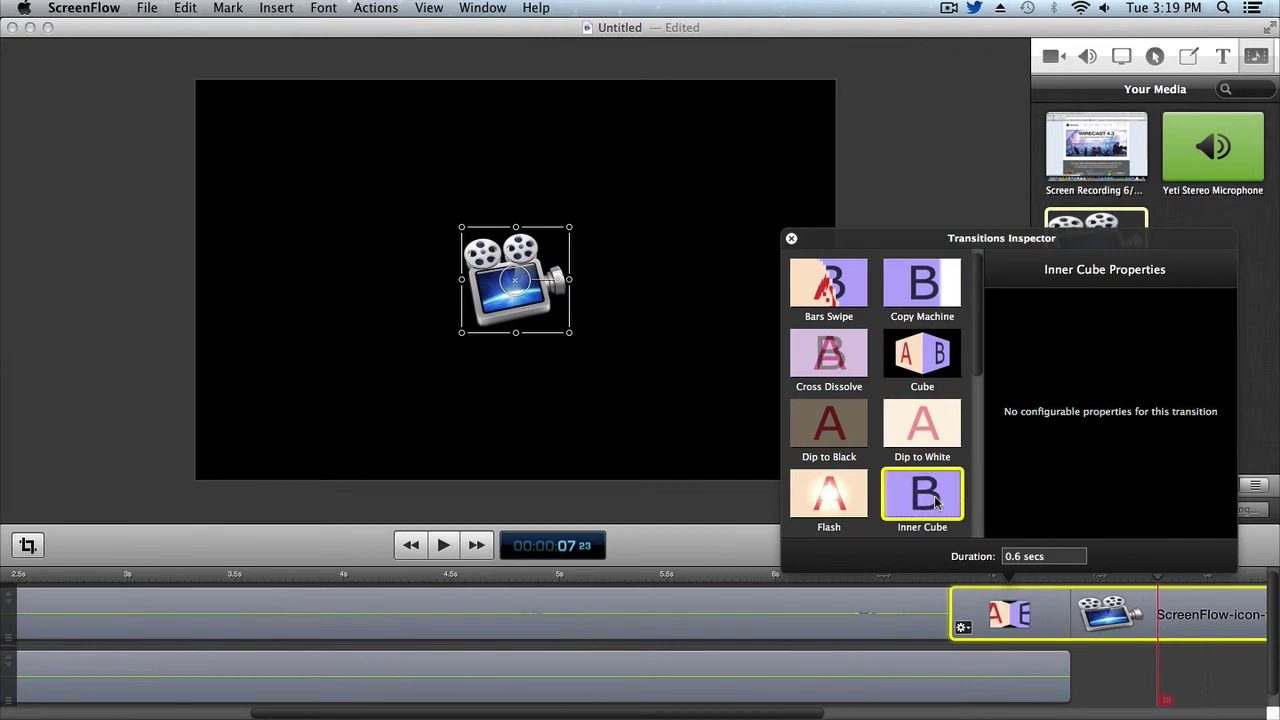
{"action": "double_click", "coordinate": [829, 361]}
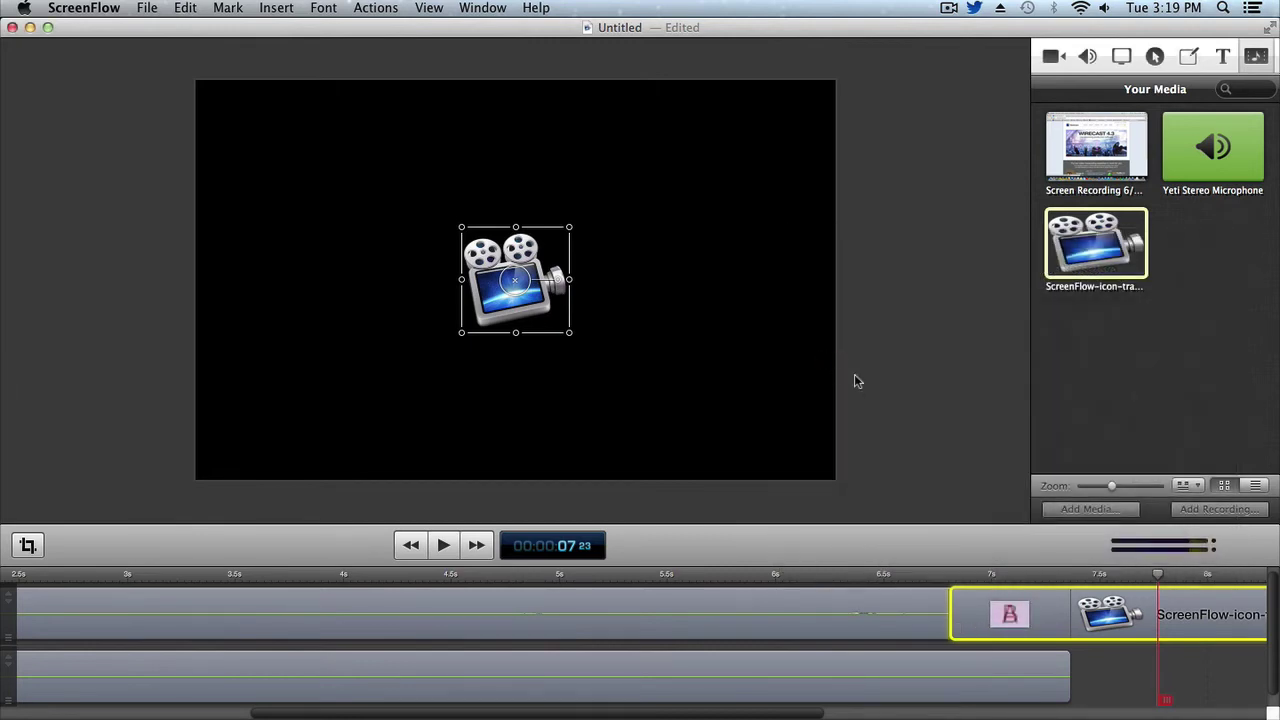
Play back from about 5.9 seconds to preview the Cross Dissolve transition.
{"action": "scroll", "coordinate": [923, 574], "scroll_direction": "right", "scroll_amount": 5}
{"action": "left_click", "coordinate": [898, 574]}
{"action": "scroll", "coordinate": [657, 706], "scroll_direction": "left", "scroll_amount": 2}
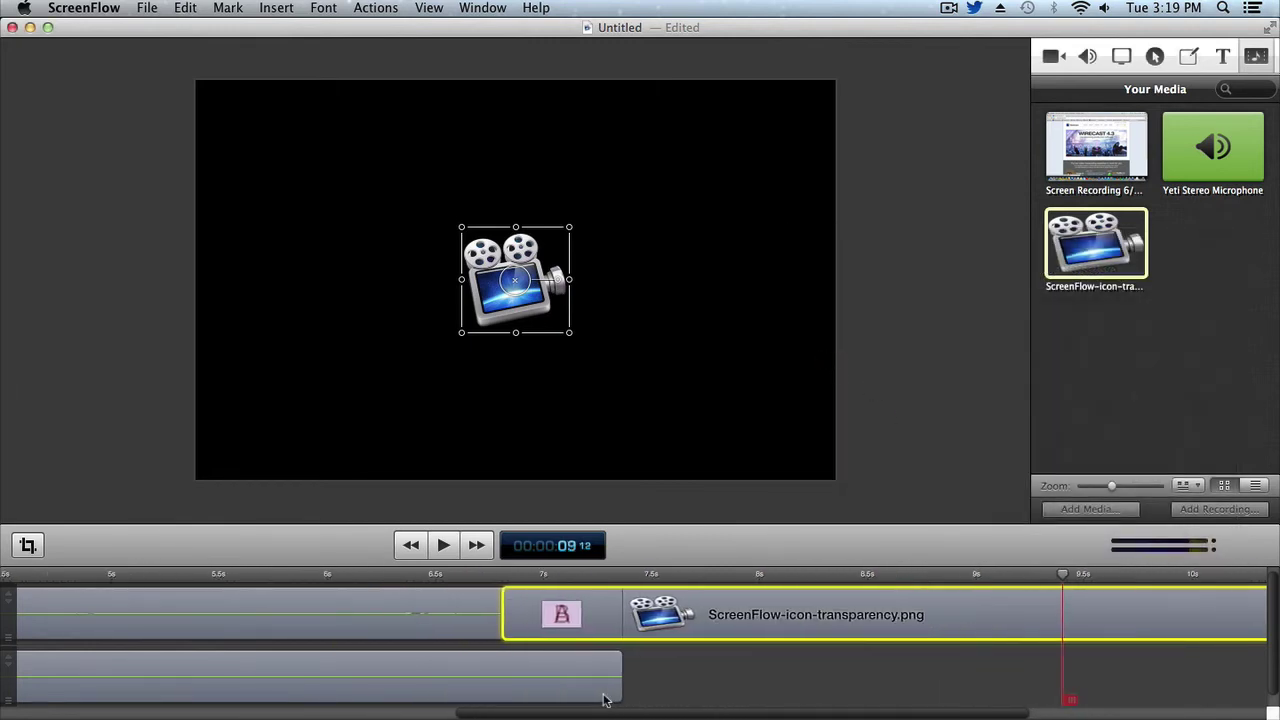
{"action": "left_click", "coordinate": [297, 574]}
{"action": "key", "text": "space"}
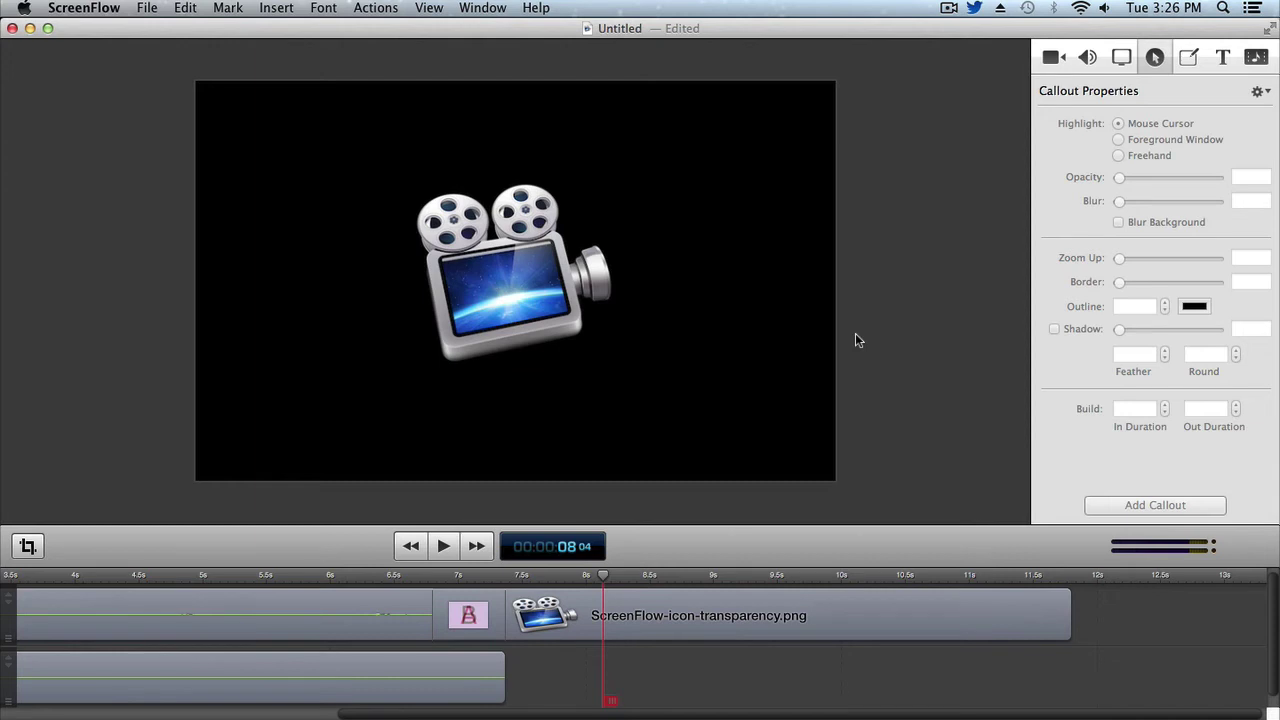
Add a video action to the icon clip and stretch it to about 1.8 seconds.
{"action": "left_click", "coordinate": [789, 620]}
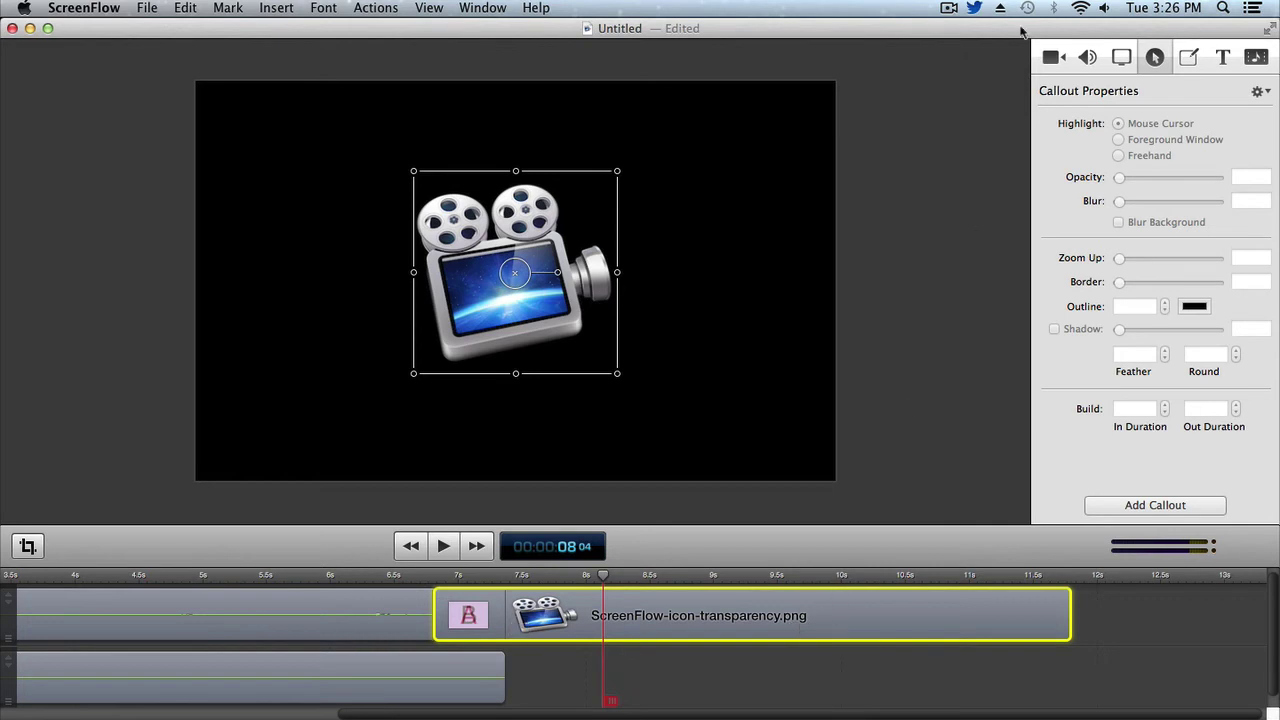
{"action": "left_click", "coordinate": [1053, 57]}
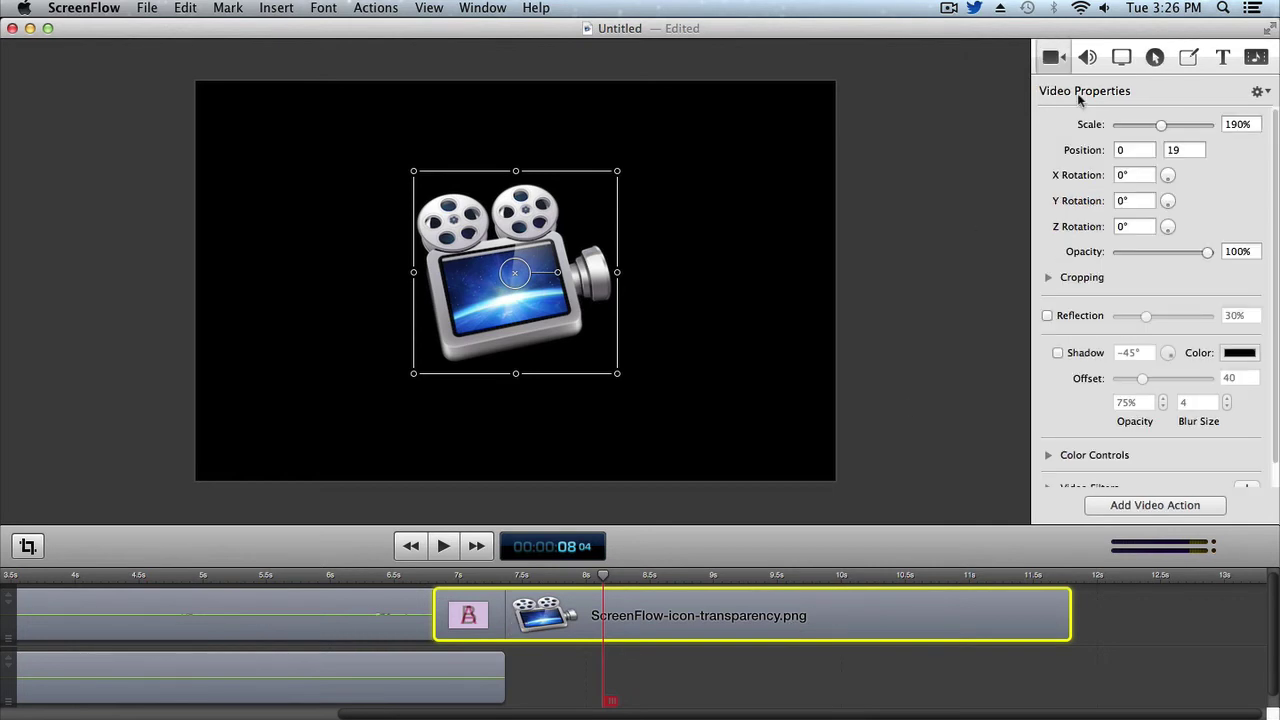
{"action": "left_click", "coordinate": [1147, 506]}
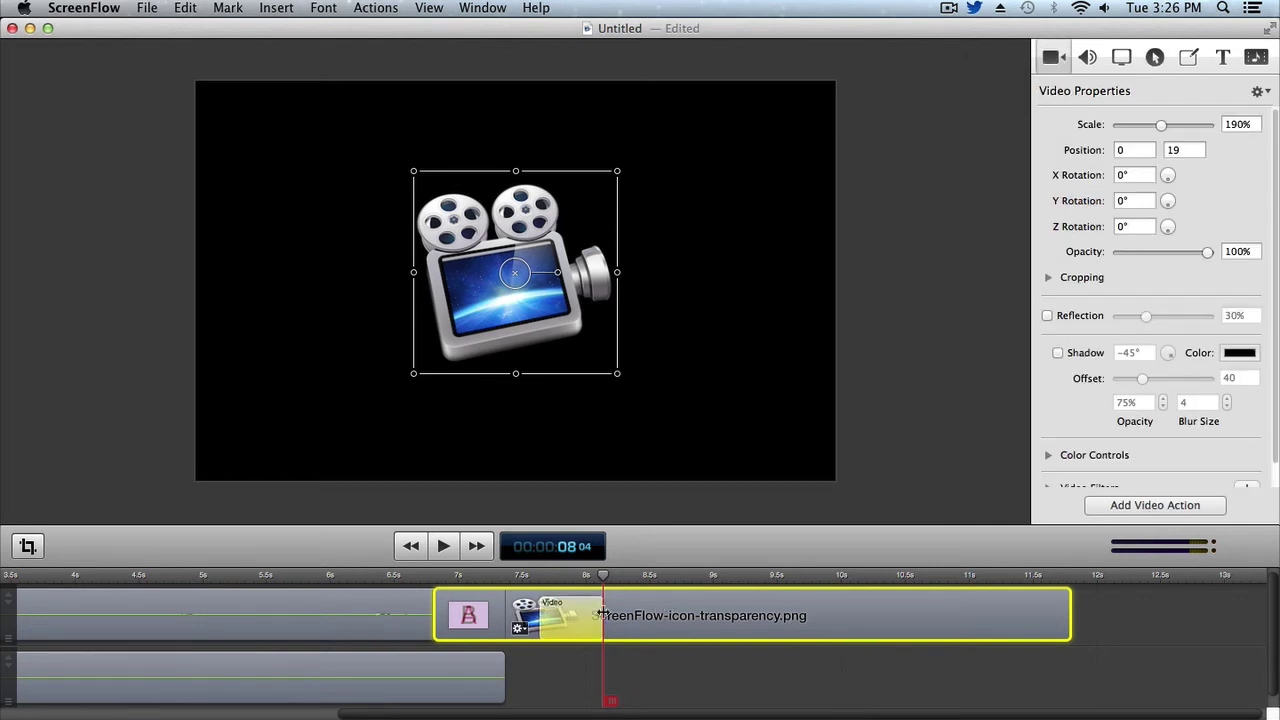
{"action": "left_click_drag", "start_coordinate": [600, 615], "coordinate": [773, 615]}
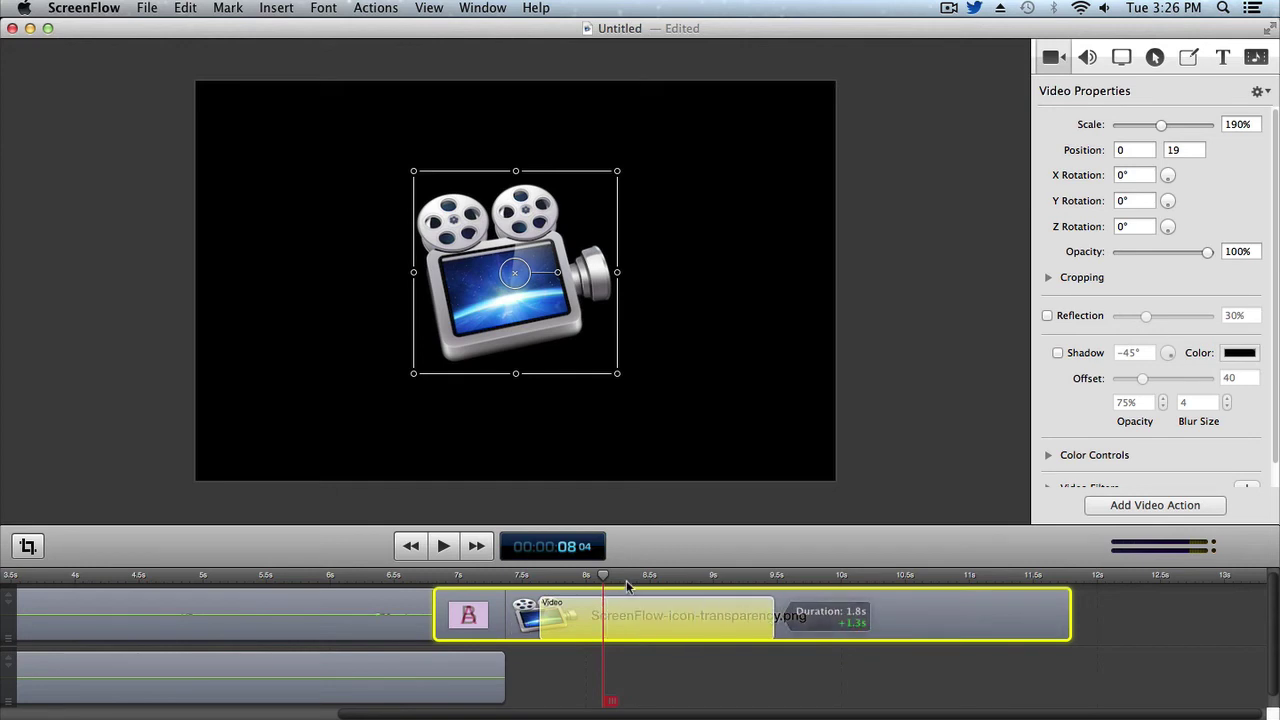
{"action": "left_click_drag", "start_coordinate": [603, 578], "coordinate": [545, 590]}
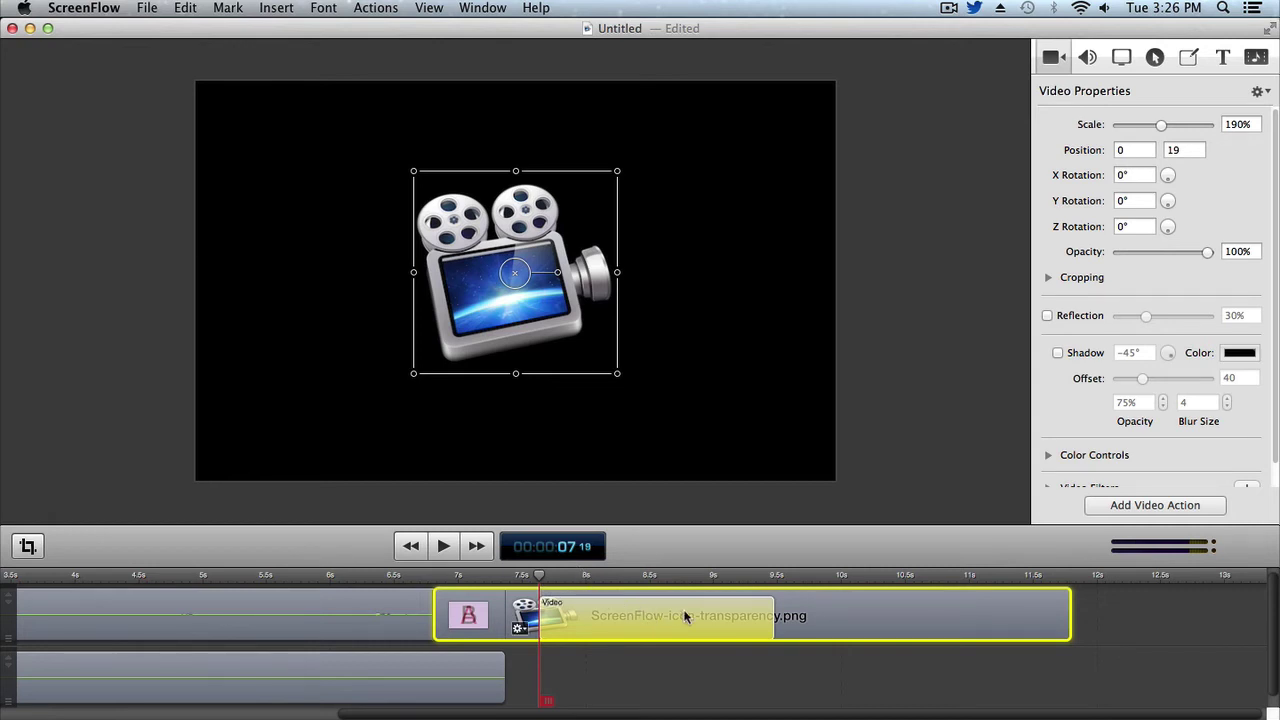
{"action": "left_click", "coordinate": [776, 577]}
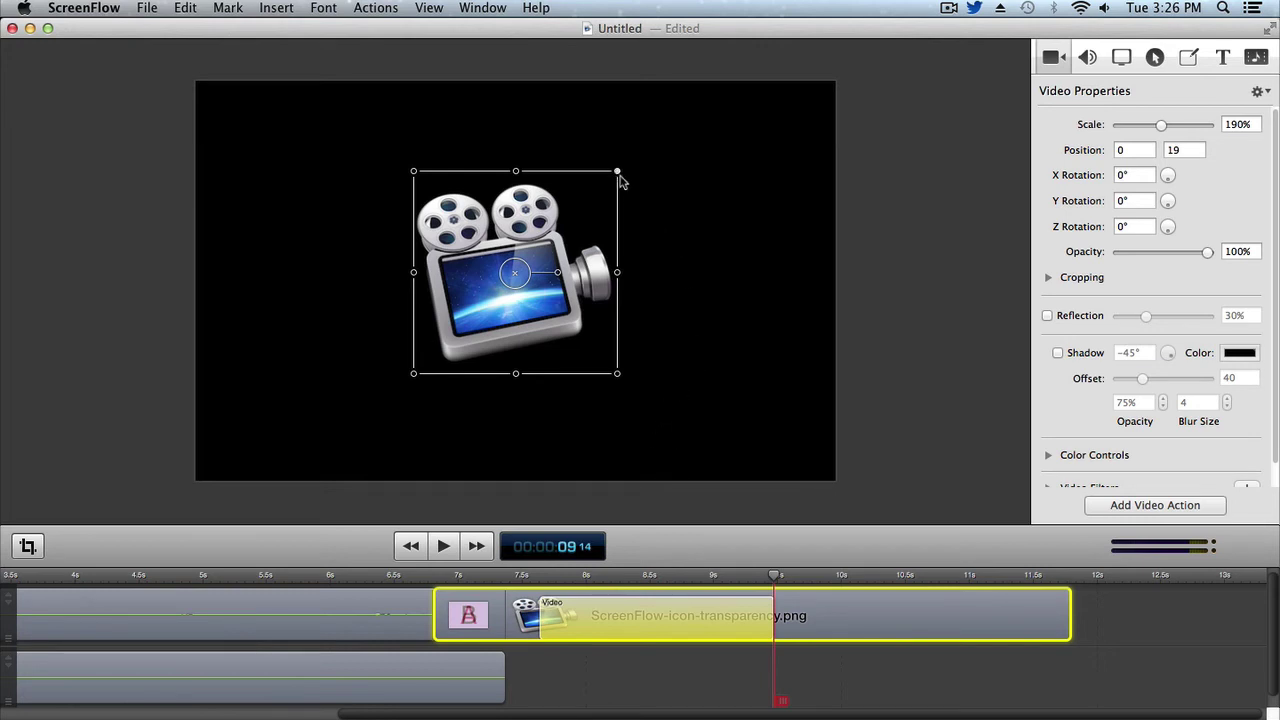
At the action's end, shrink the icon to 70% in the bottom-right corner and preview it.
{"action": "left_click_drag", "start_coordinate": [620, 176], "coordinate": [806, 420]}
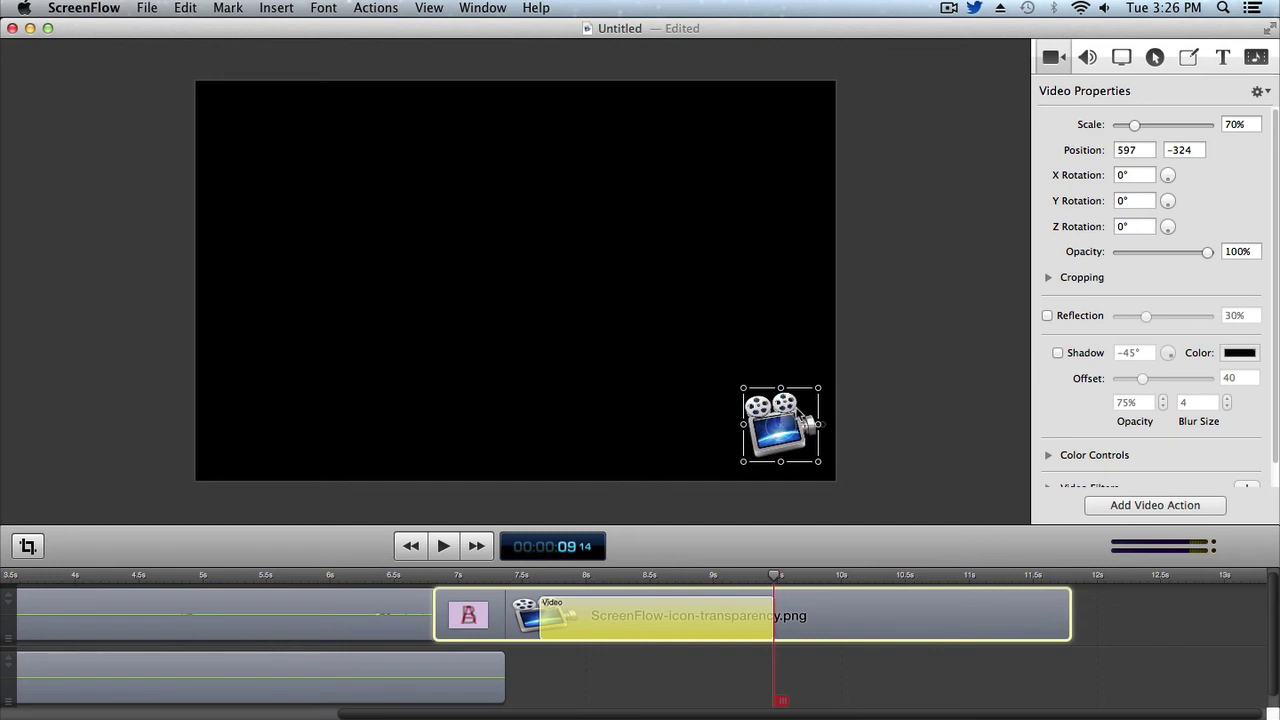
{"action": "left_click", "coordinate": [650, 380]}
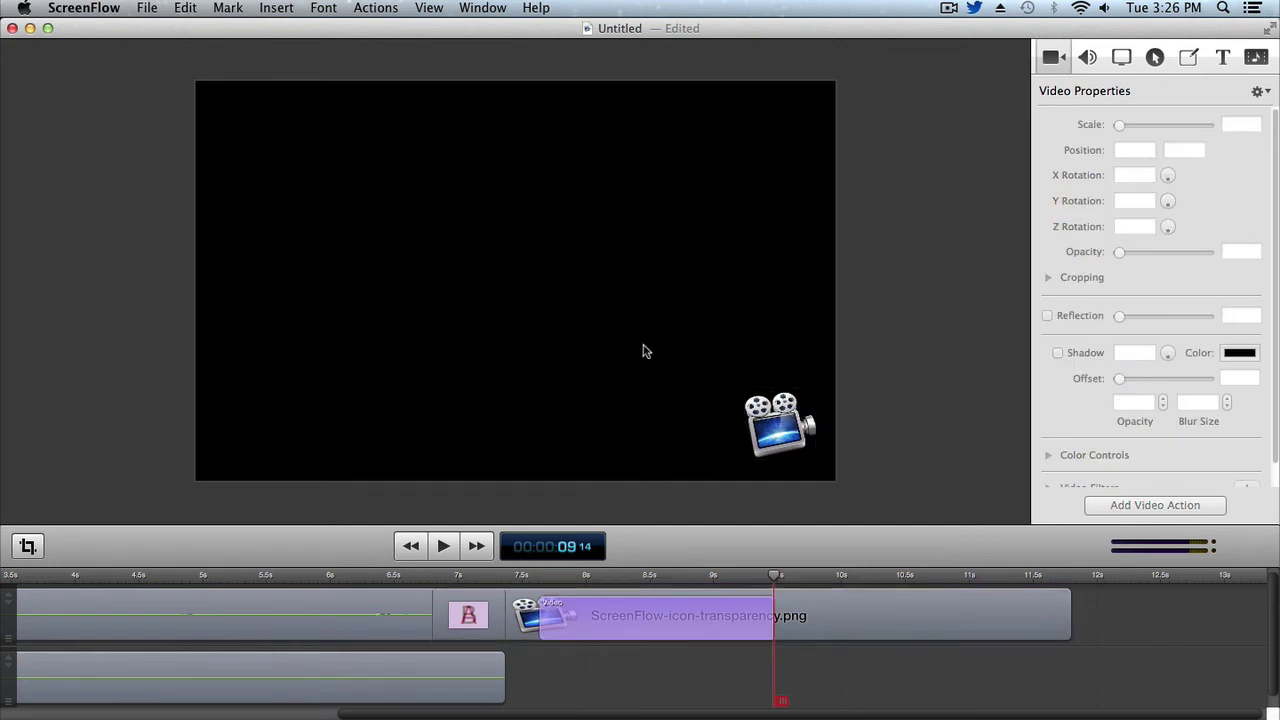
{"action": "left_click", "coordinate": [517, 574]}
{"action": "key", "text": "space"}
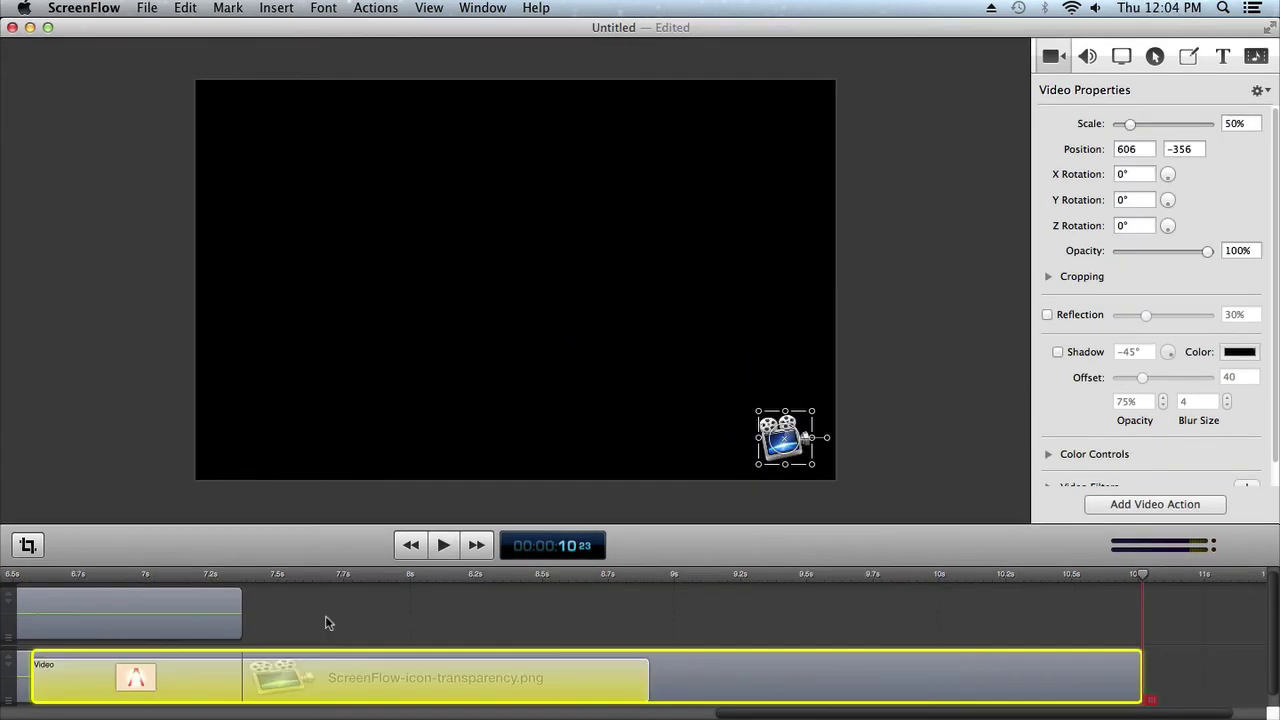
{"action": "left_click", "coordinate": [325, 615]}
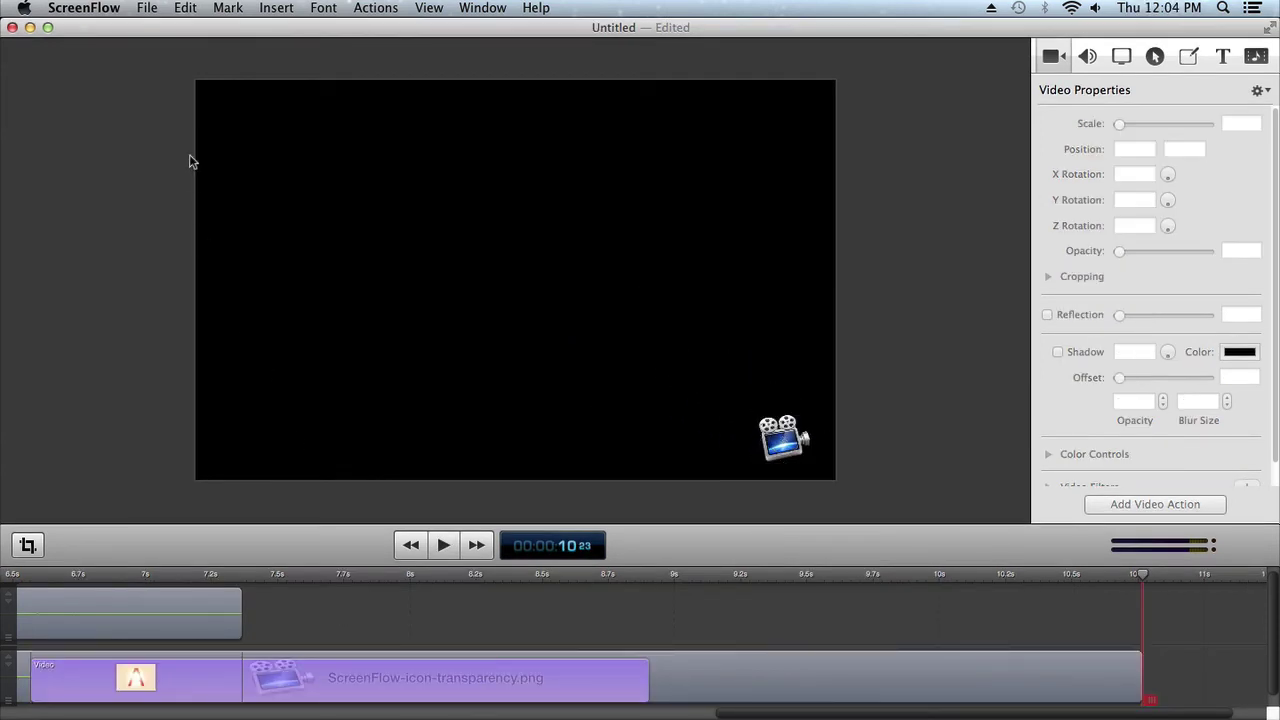
{"action": "left_click", "coordinate": [147, 10]}
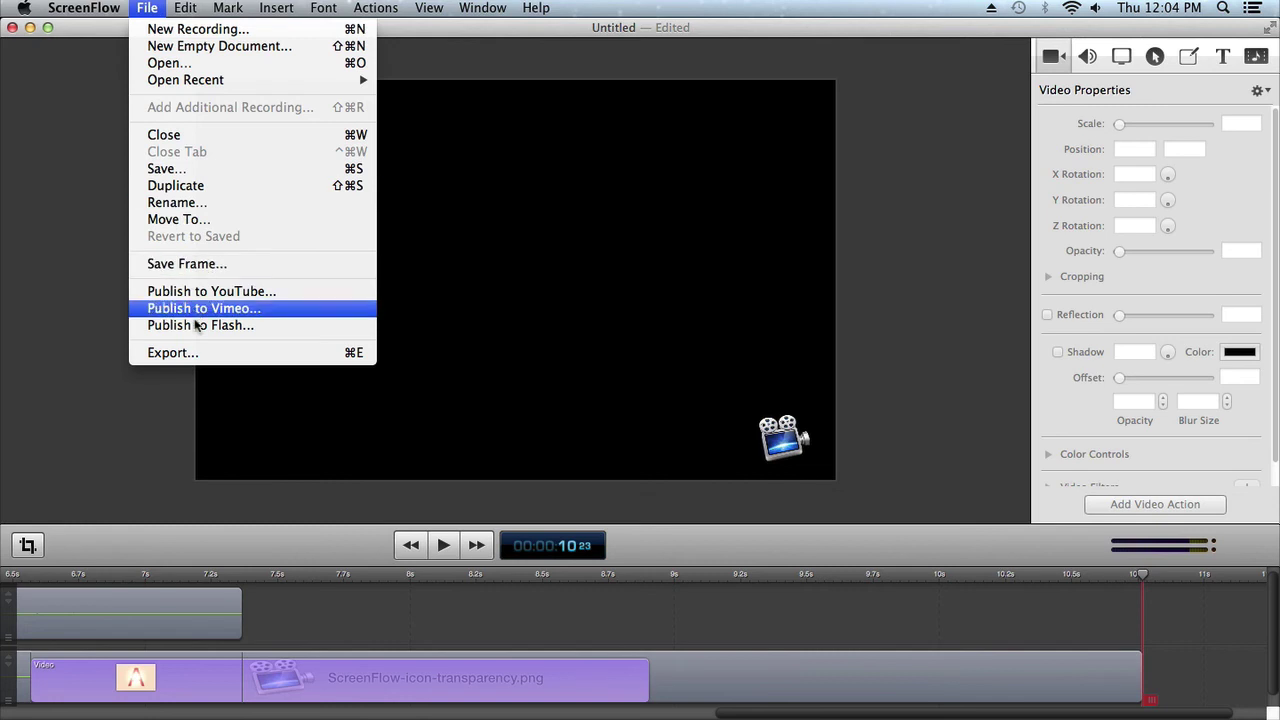
Export the project as ScreenFlowdemo.mp4 to the Desktop using Web – High at 720 x 450.
{"action": "left_click", "coordinate": [172, 352]}
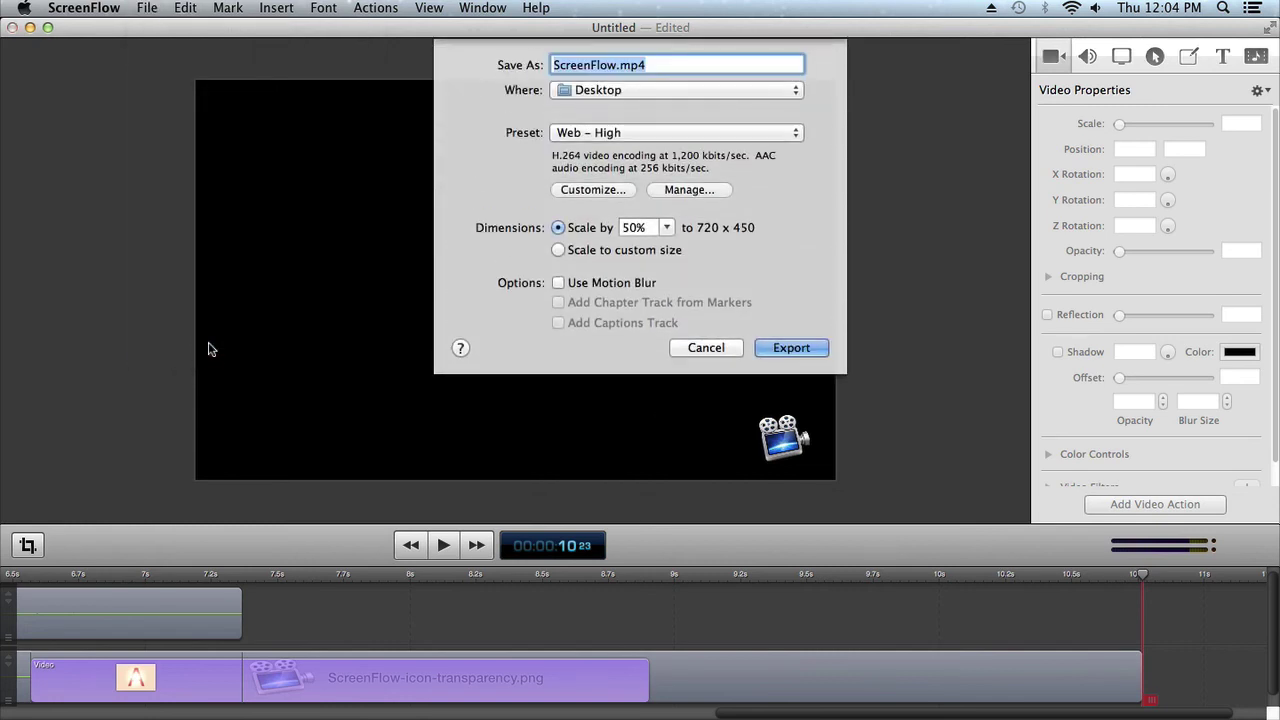
{"action": "key", "text": "Right"}
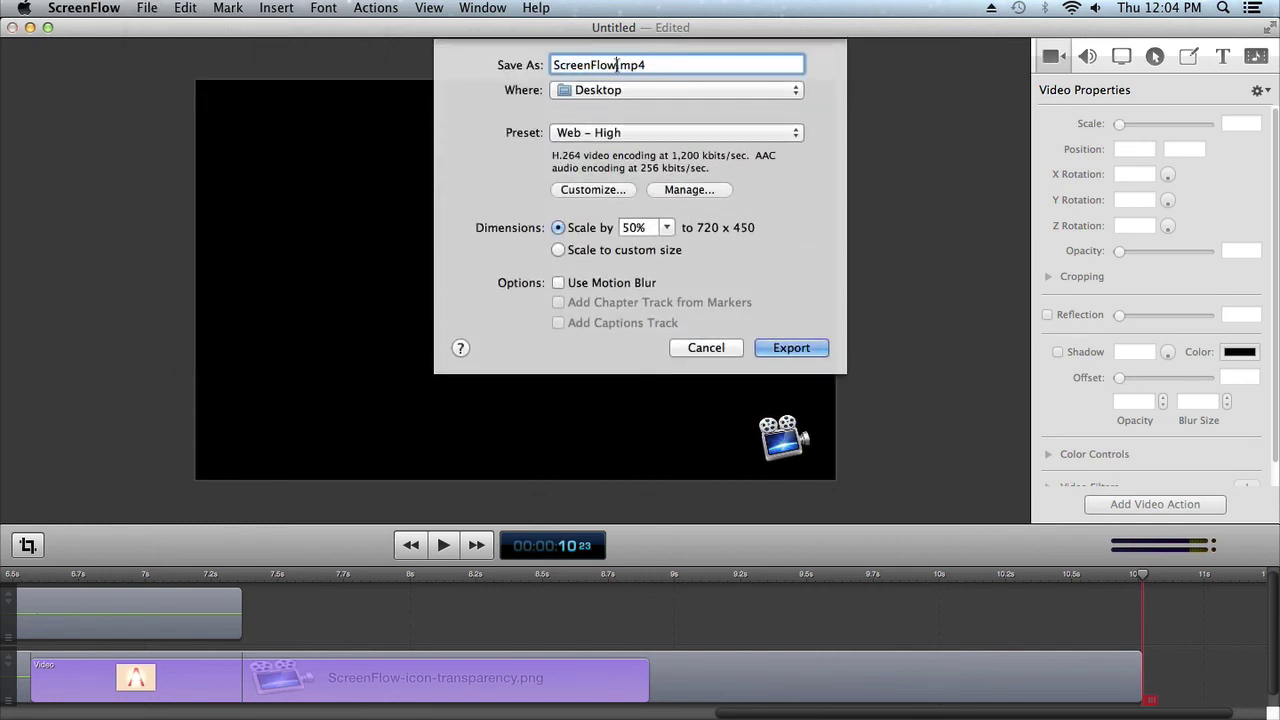
{"action": "type", "text": "demo"}
{"action": "left_click", "coordinate": [686, 136]}
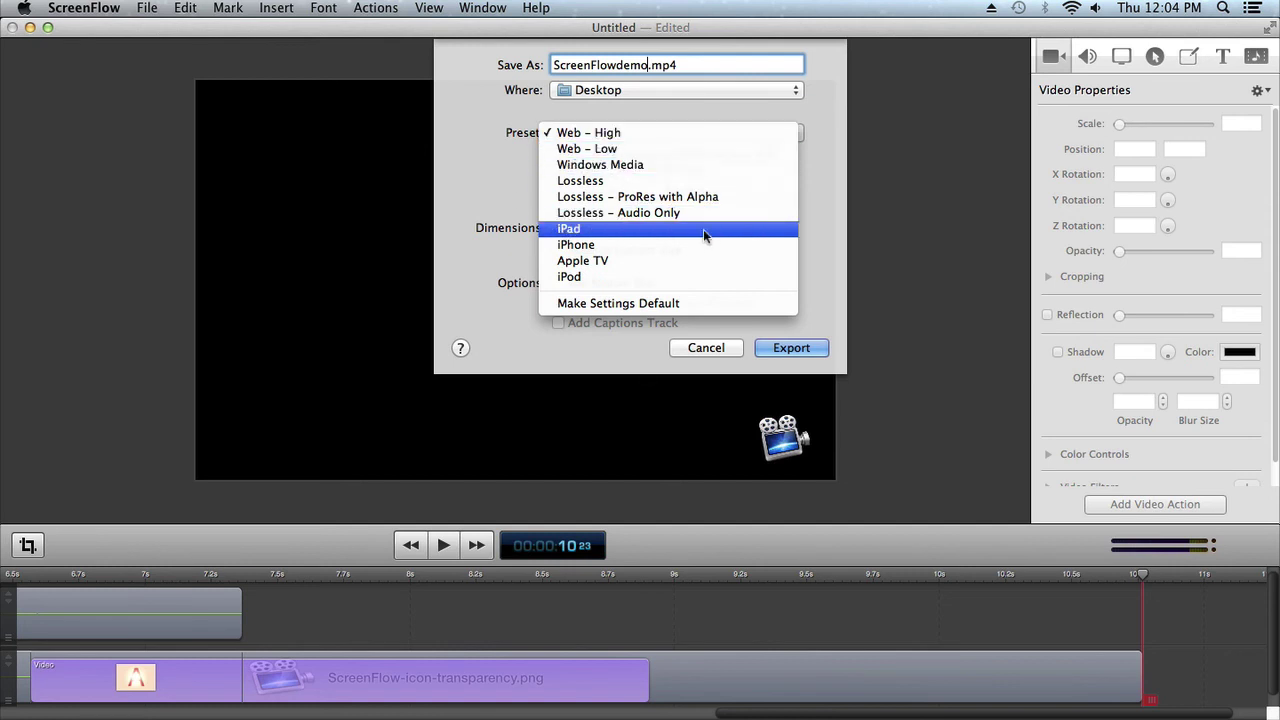
{"action": "left_click", "coordinate": [686, 135]}
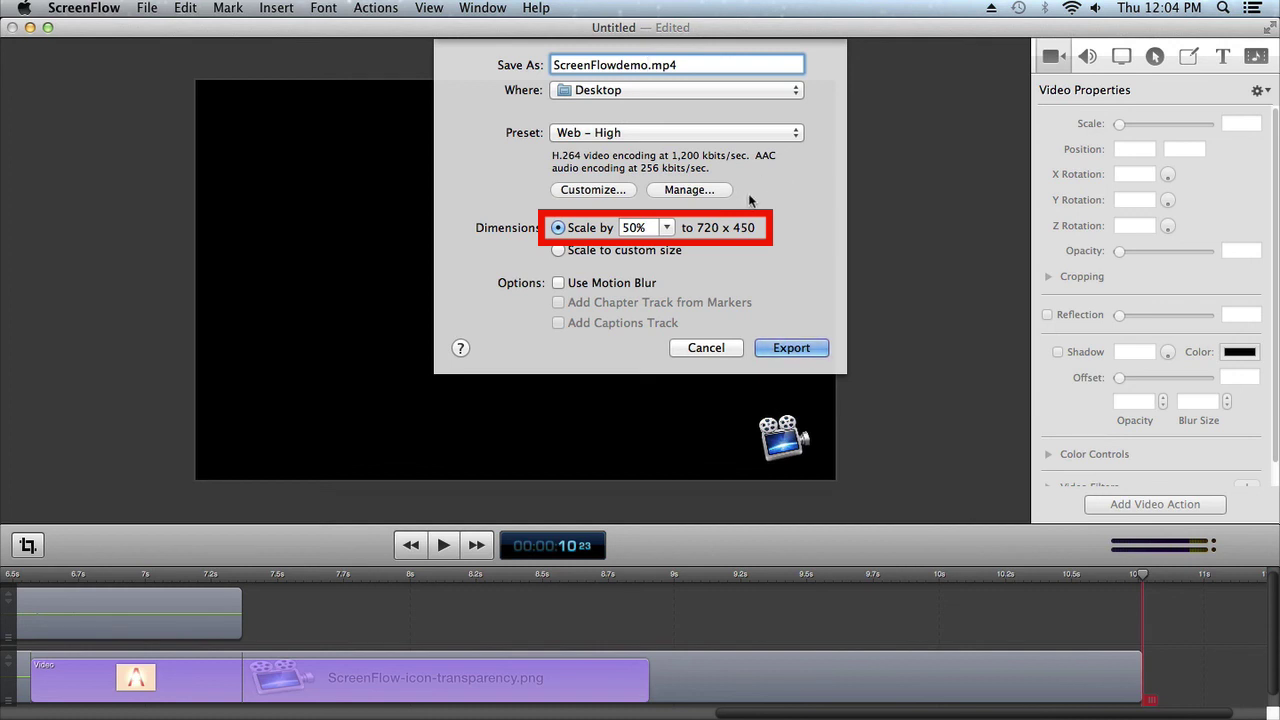
{"action": "left_click", "coordinate": [812, 349]}
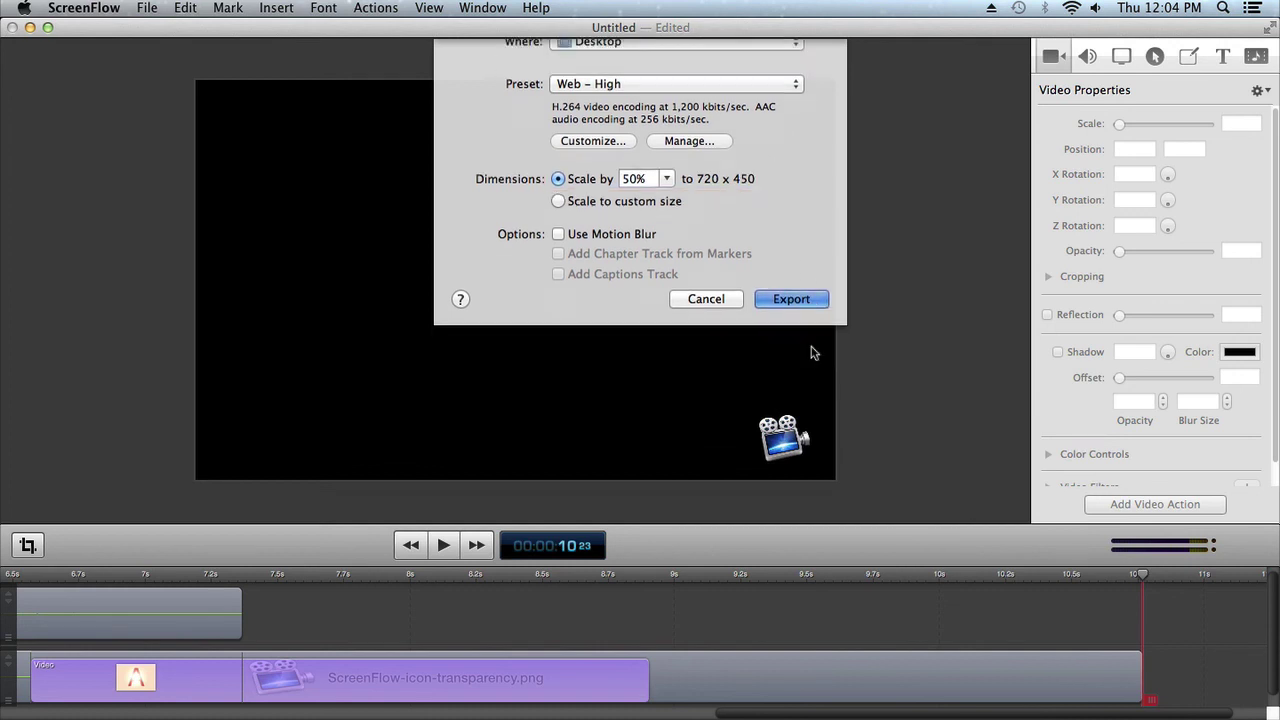